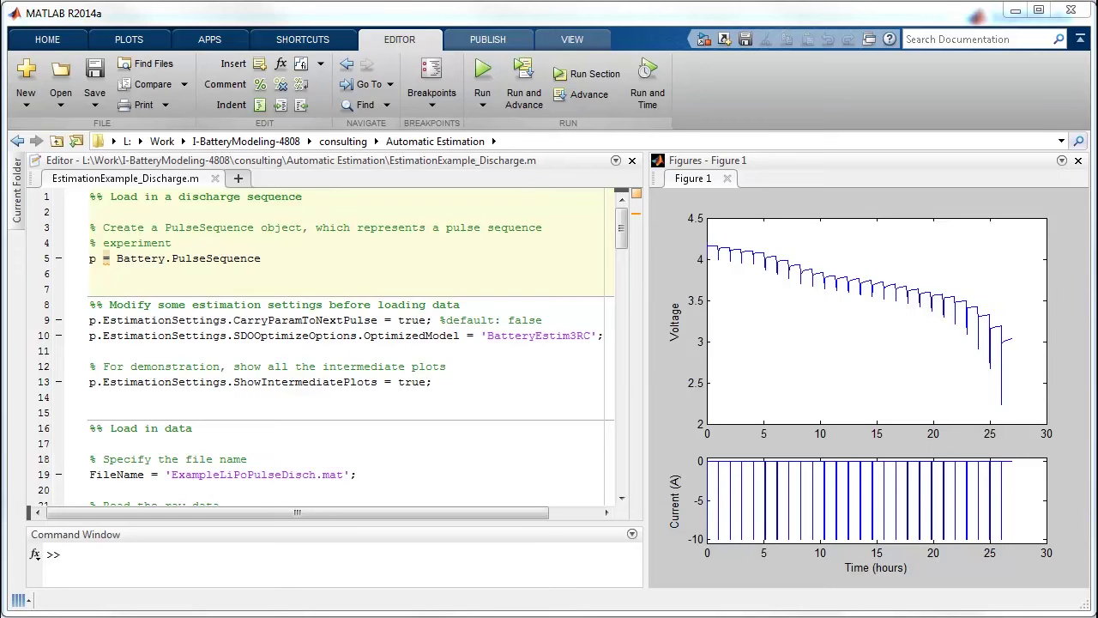
left_click(719, 257)
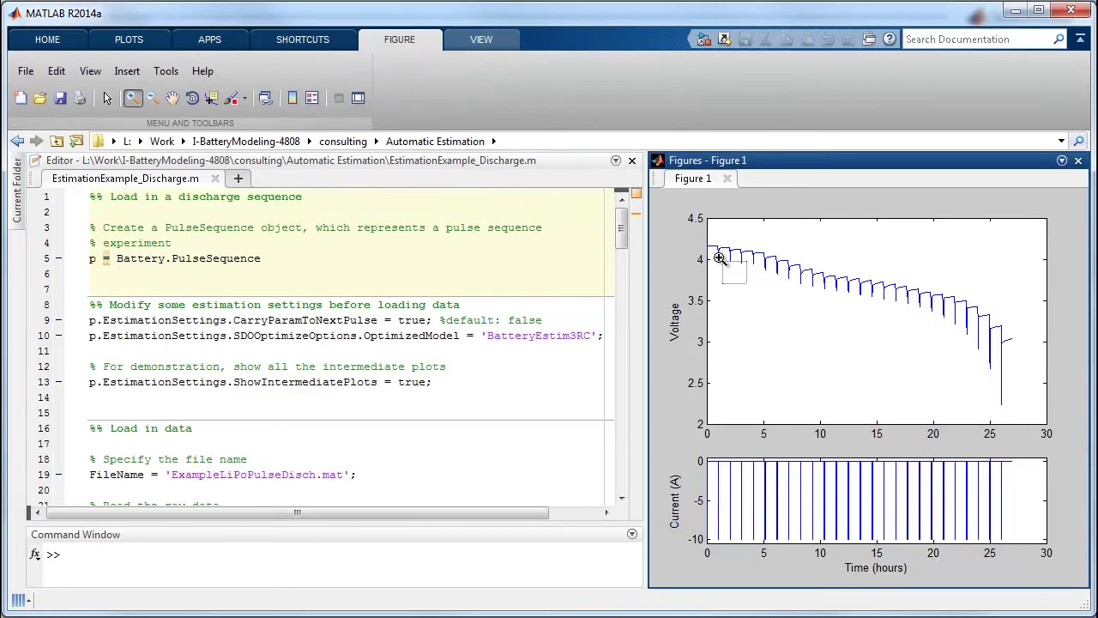
left_click_drag(719, 258, 805, 332)
left_click_drag(840, 236, 1036, 410)
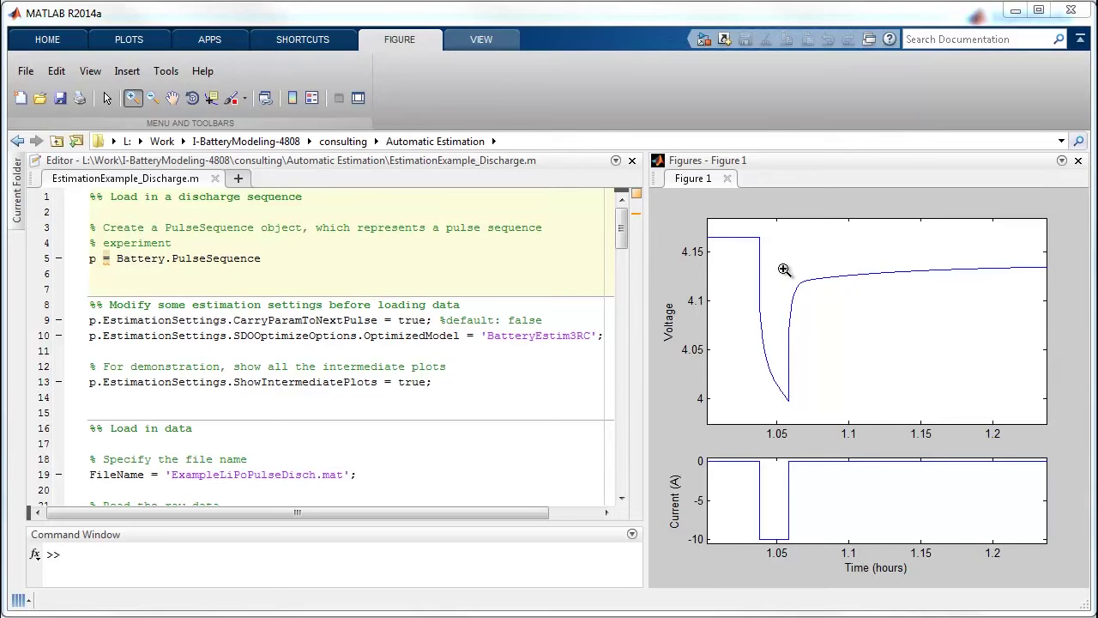
double_click(743, 270)
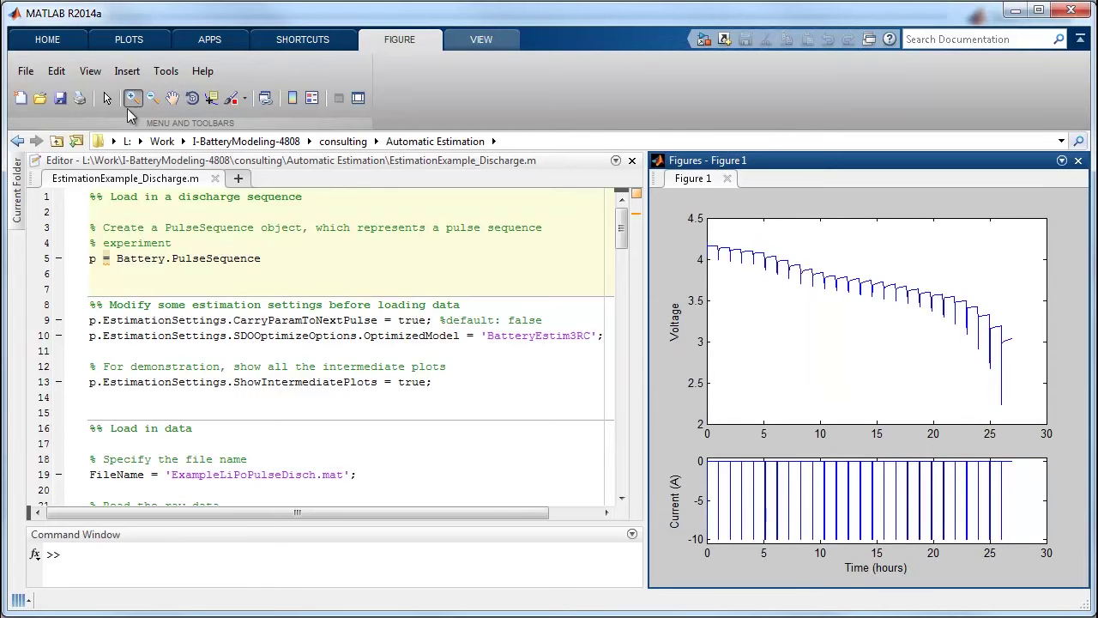
Run the first script section to create the empty PulseSequence p with NumPulses 0
left_click(107, 98)
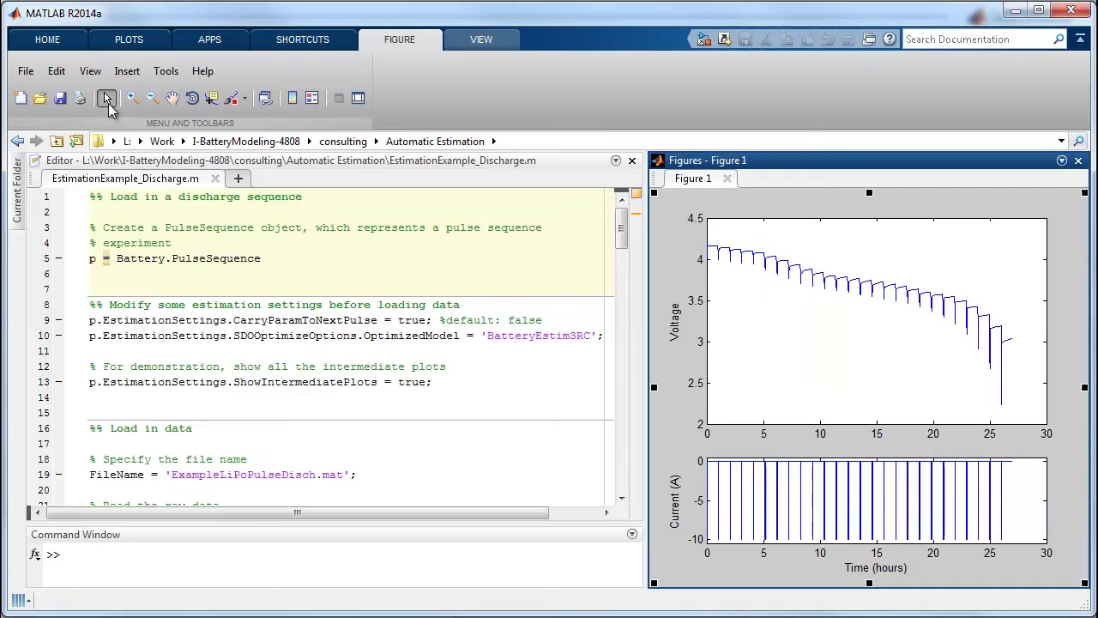
left_click(300, 525)
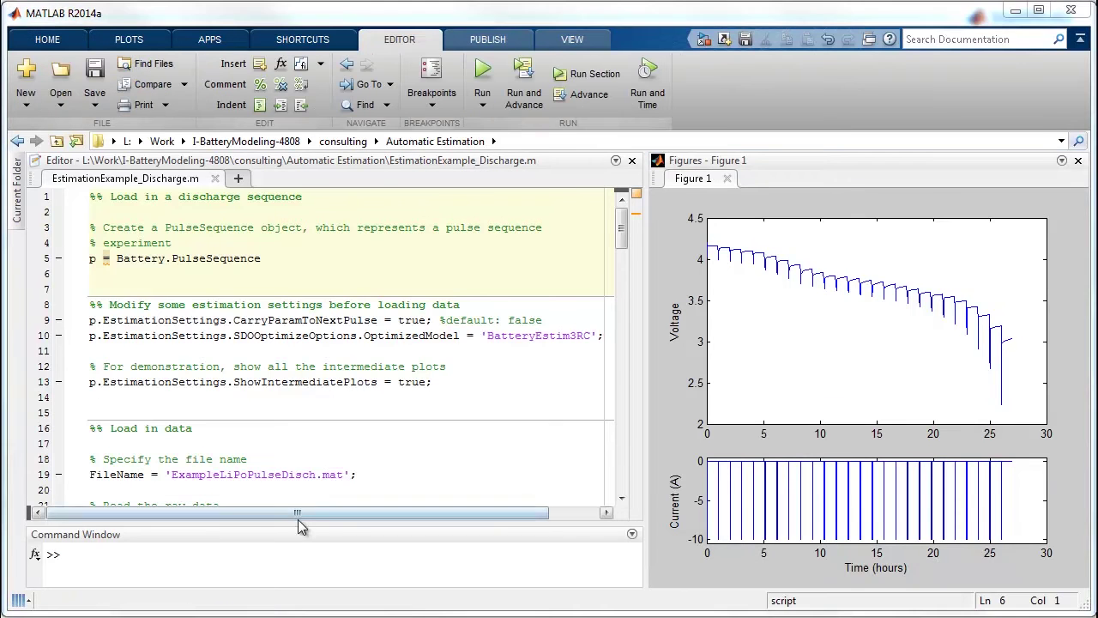
left_click_drag(301, 518, 309, 390)
left_click(365, 257)
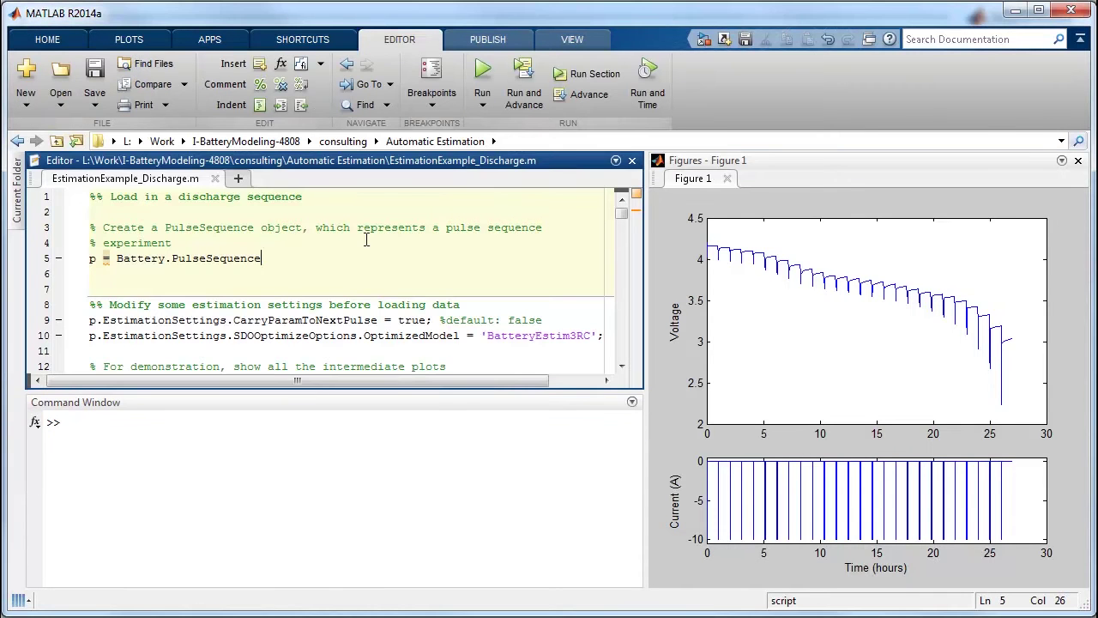
key("ctrl+shift+Return")
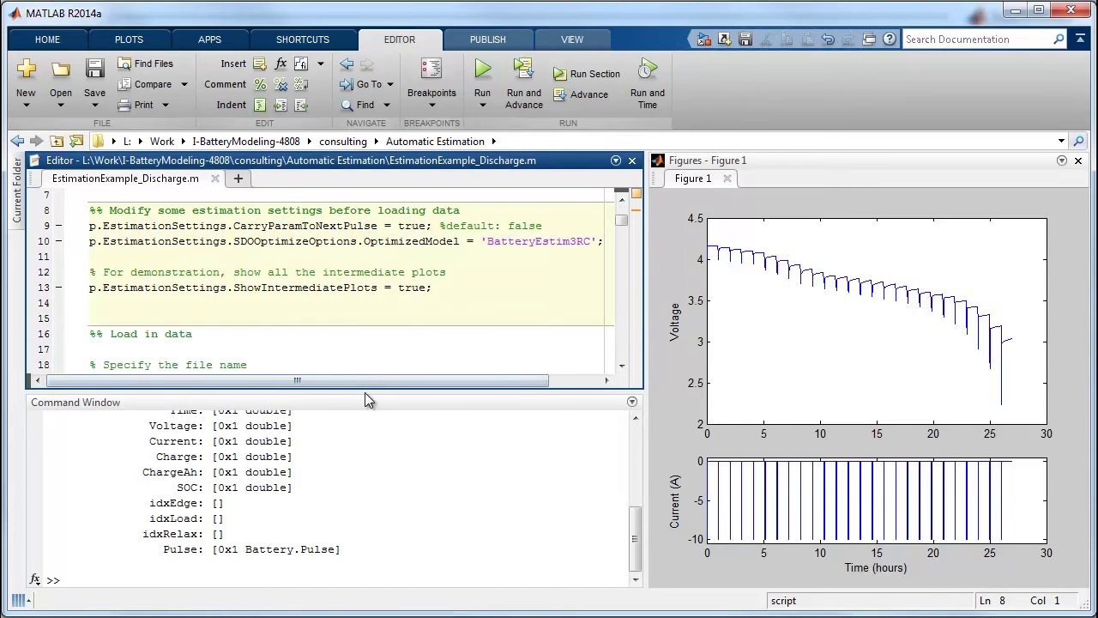
Resize the Command Window and tab-dock it beside the Figures panel
left_click_drag(369, 391, 373, 232)
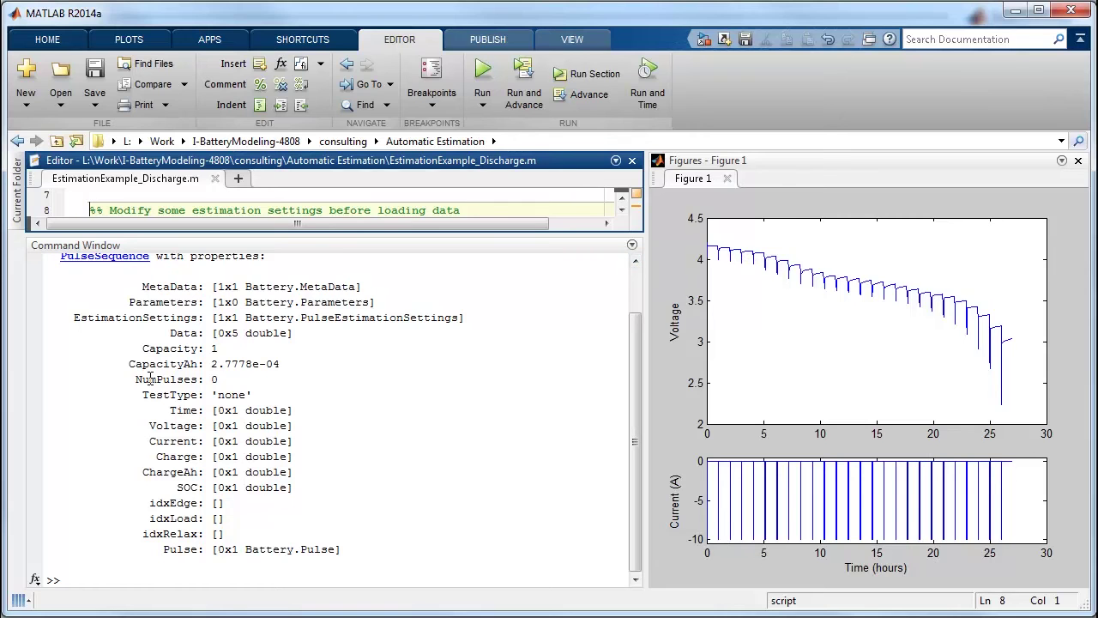
left_click_drag(257, 232, 247, 412)
left_click_drag(77, 423, 788, 318)
Run the estimation-settings and 'Load in data' sections to fill p with the discharge pulse data
left_click(380, 319)
scroll(386, 369, "up", 1)
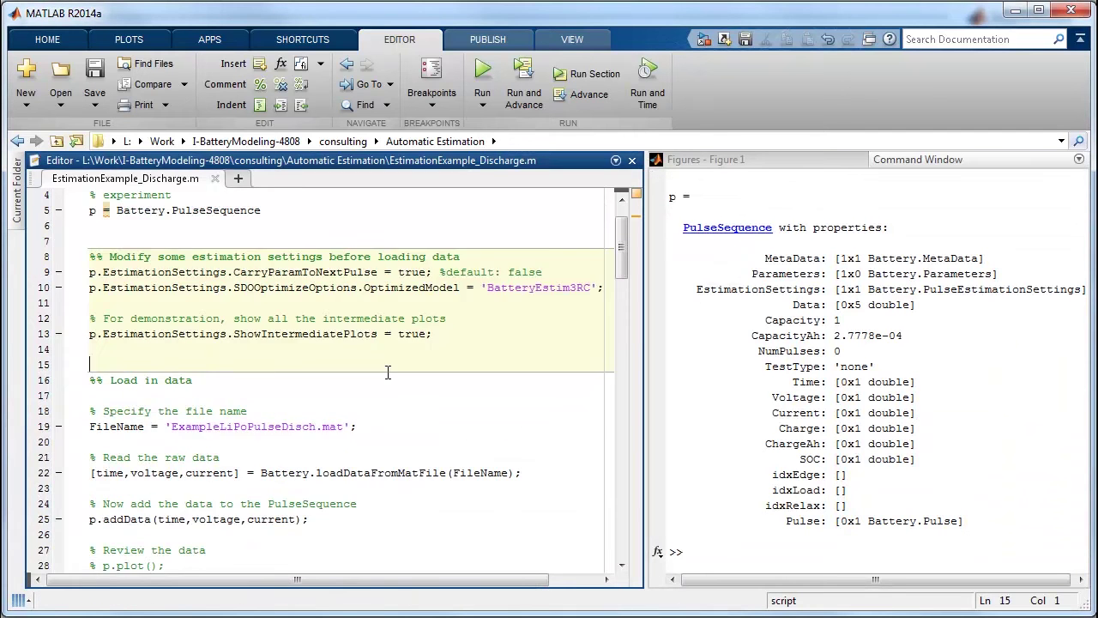
left_click(541, 339)
key("ctrl+Down")
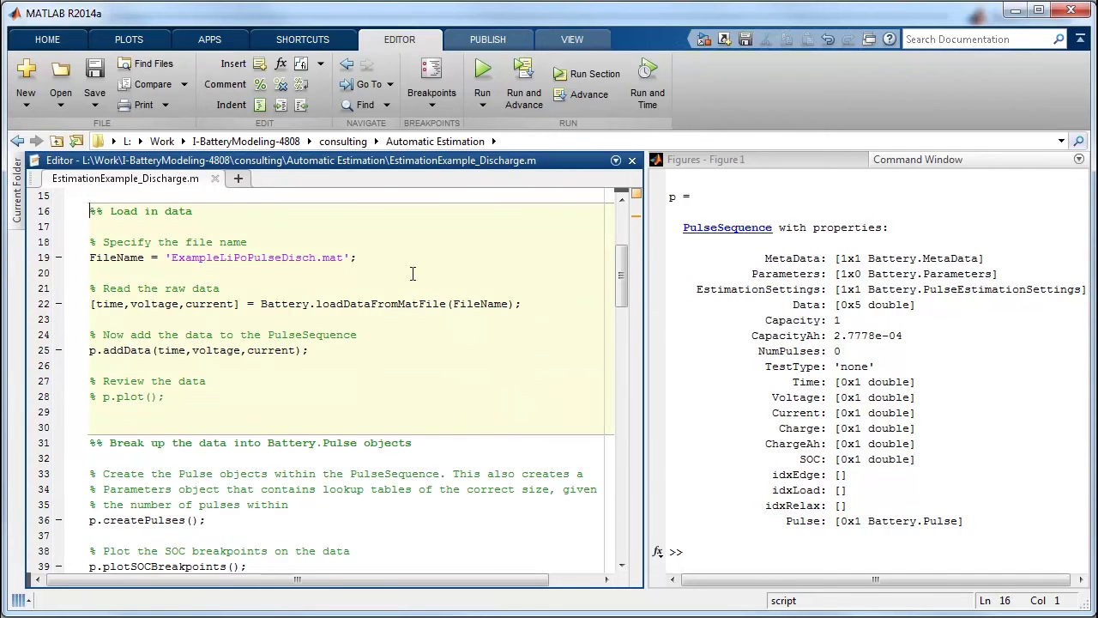
key("ctrl+Down")
Display p to confirm 97290 samples, then plot(p) into a new Figure 2
left_click(859, 480)
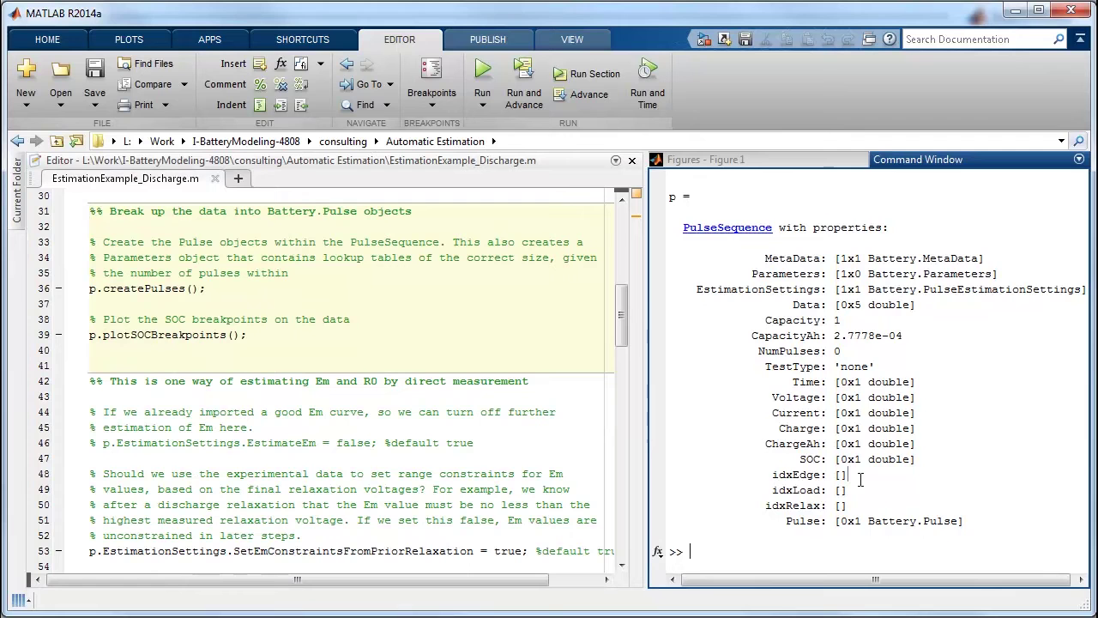
type("p")
key("Return")
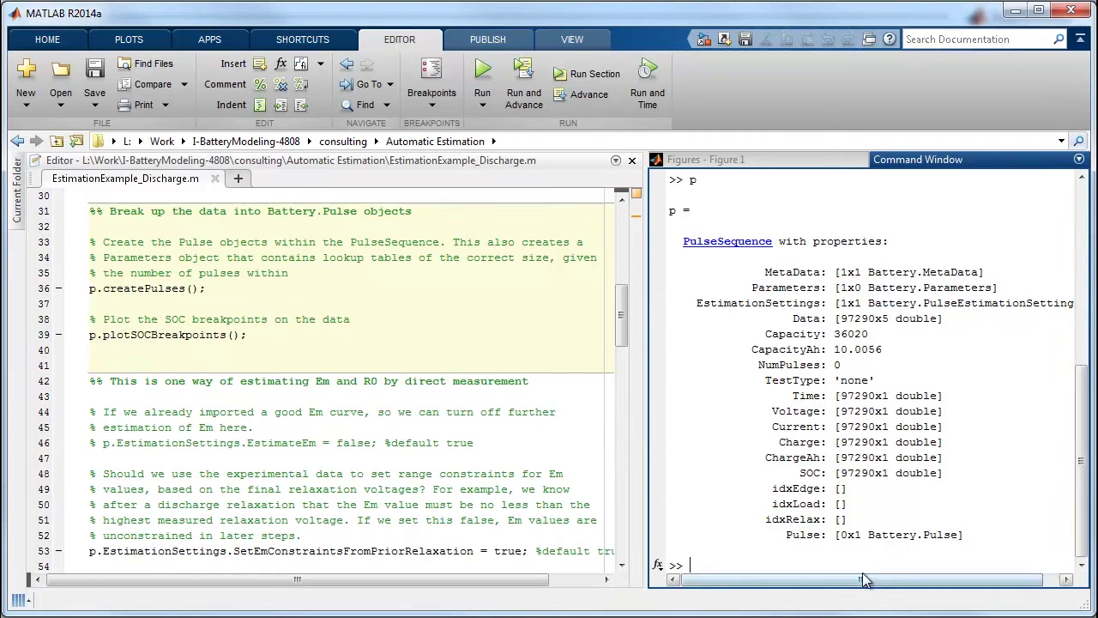
type("plo")
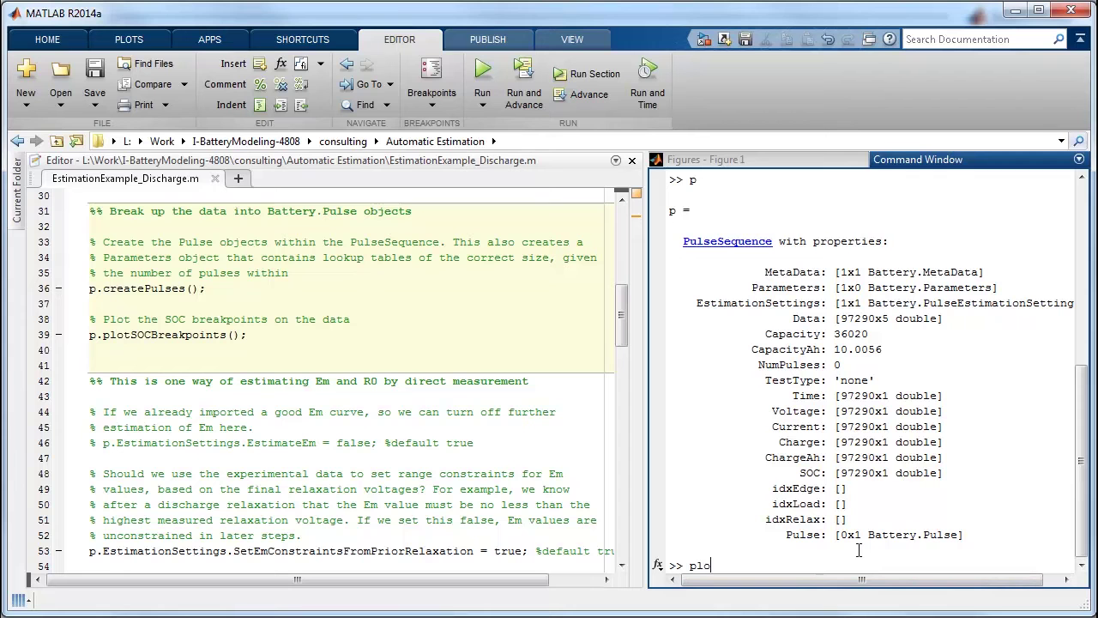
type("t(p)")
key("Return")
Run the 'Break up the data into Battery.Pulse objects' section and widen the Figures panel for Figure 3
left_click(437, 335)
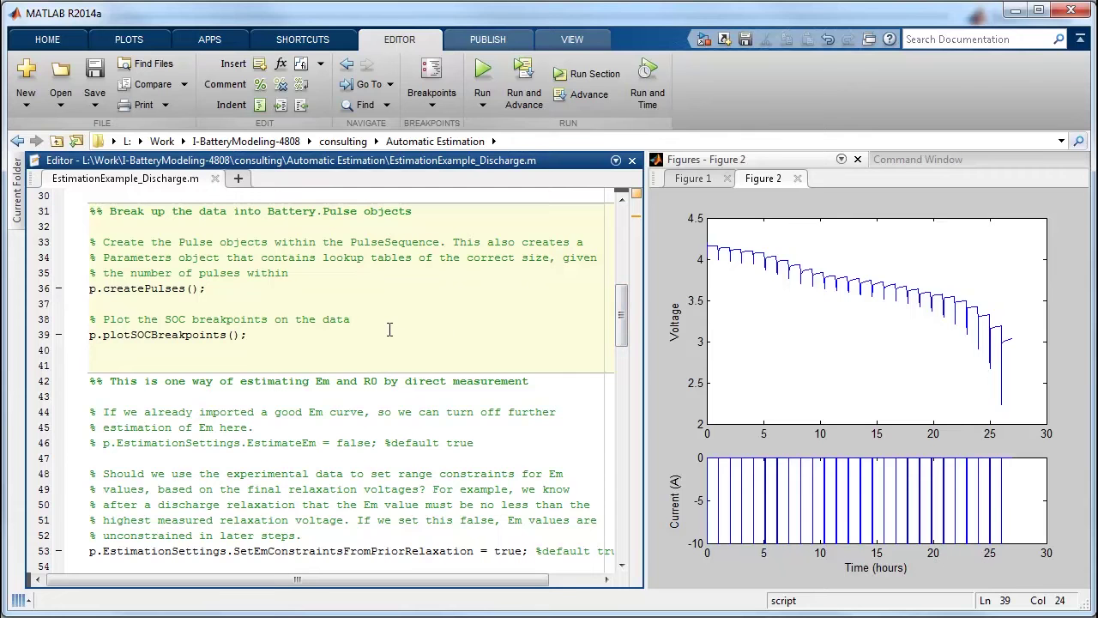
key("ctrl+shift+Return")
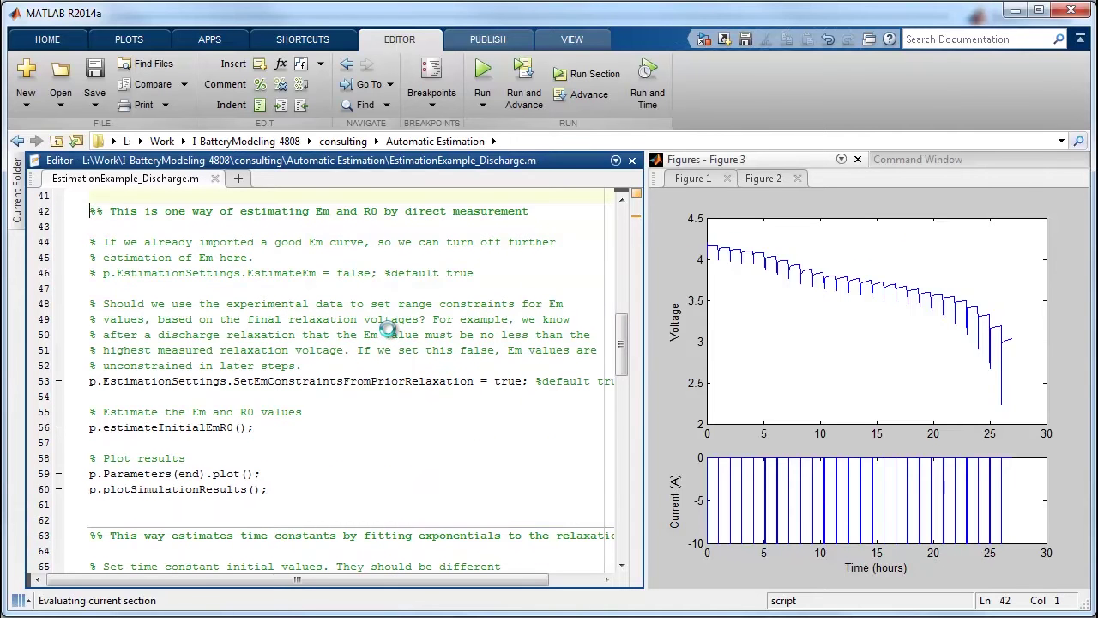
left_click_drag(612, 343, 488, 343)
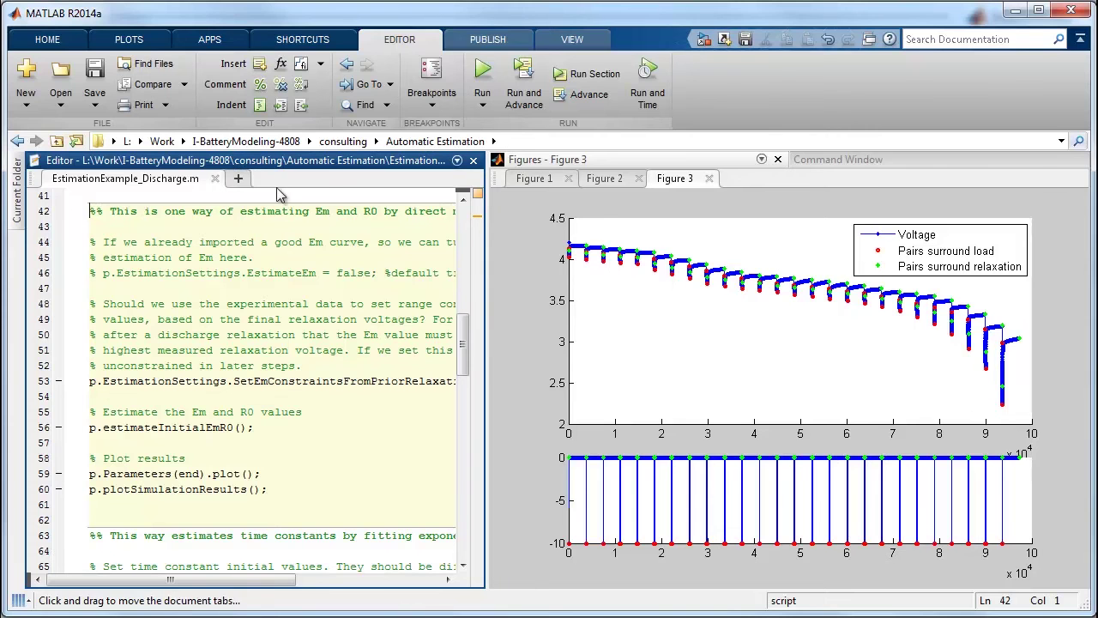
Zoom Figure 3 onto the first voltage dip and pan along to the following dips
left_click(133, 98)
left_click_drag(627, 284, 594, 239)
left_click_drag(657, 257, 711, 333)
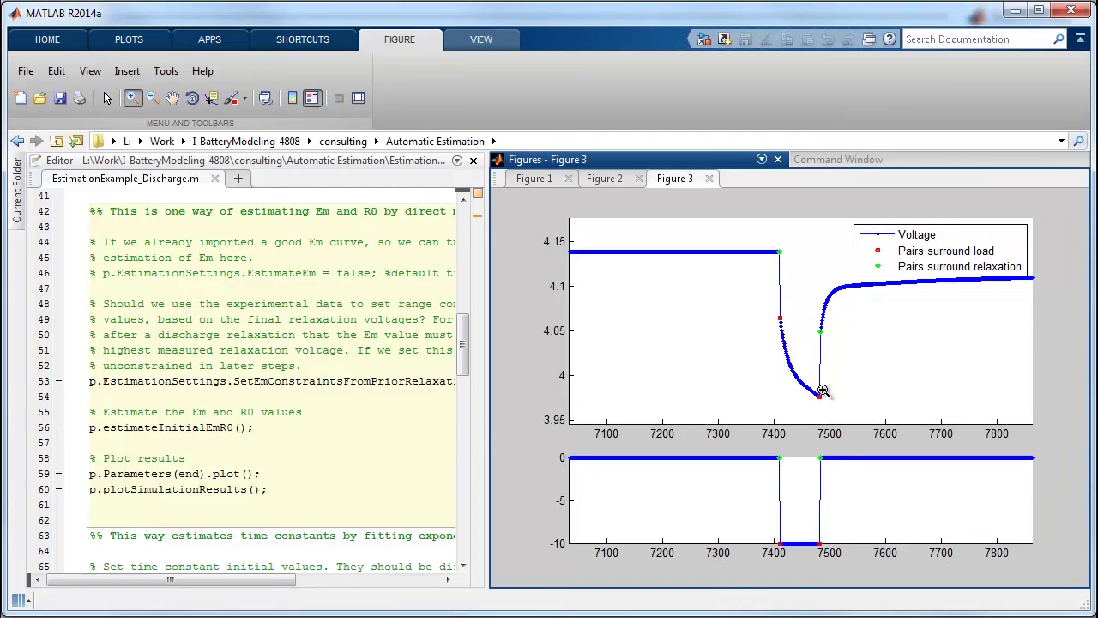
left_click(172, 97)
left_click_drag(889, 361, 636, 360)
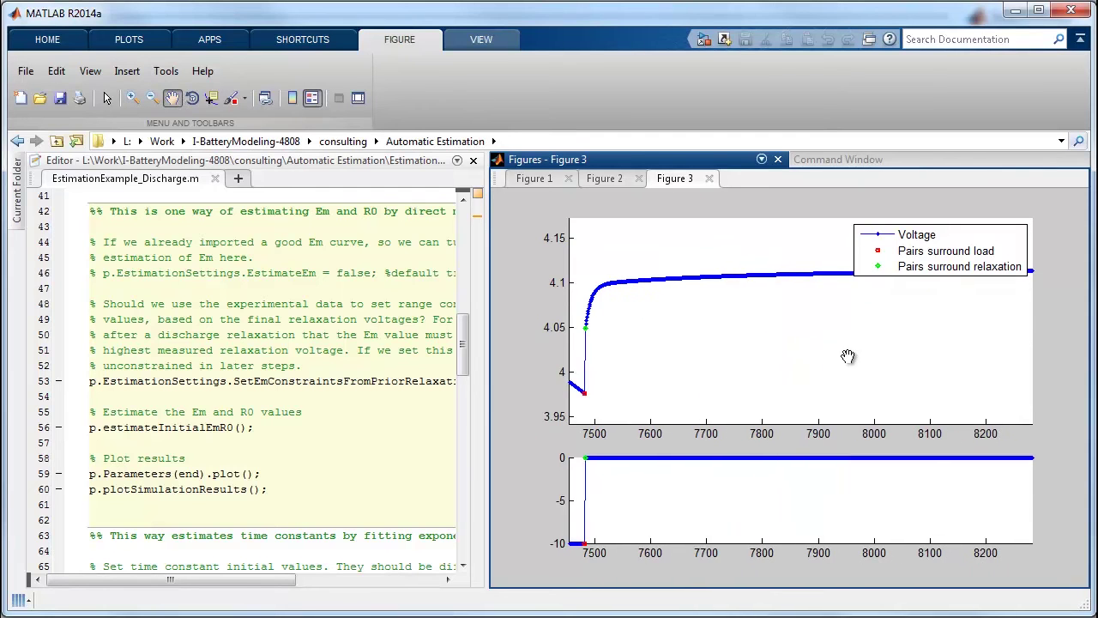
left_click_drag(775, 360, 555, 396)
left_click_drag(946, 375, 583, 375)
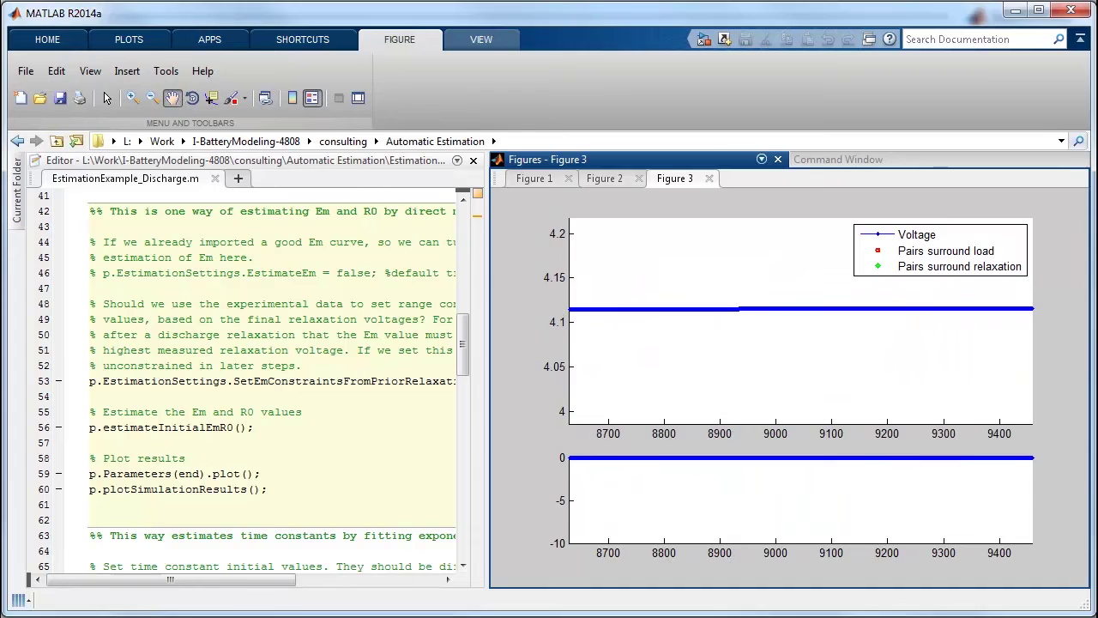
left_click_drag(971, 354, 971, 371)
left_click_drag(897, 367, 567, 361)
left_click_drag(944, 283, 600, 270)
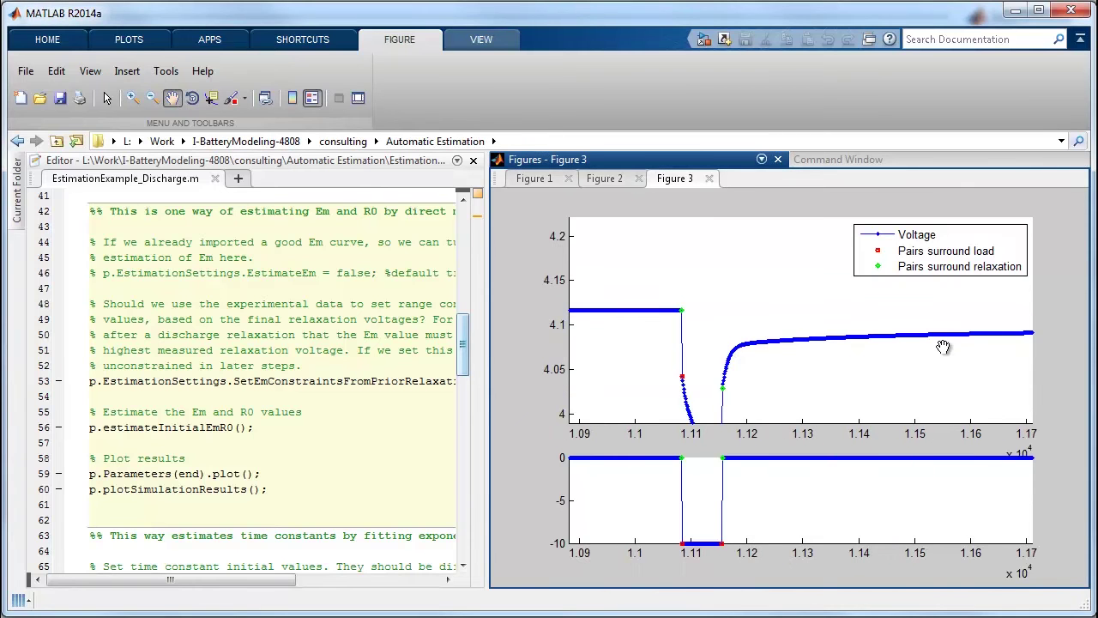
left_click_drag(564, 344, 804, 296)
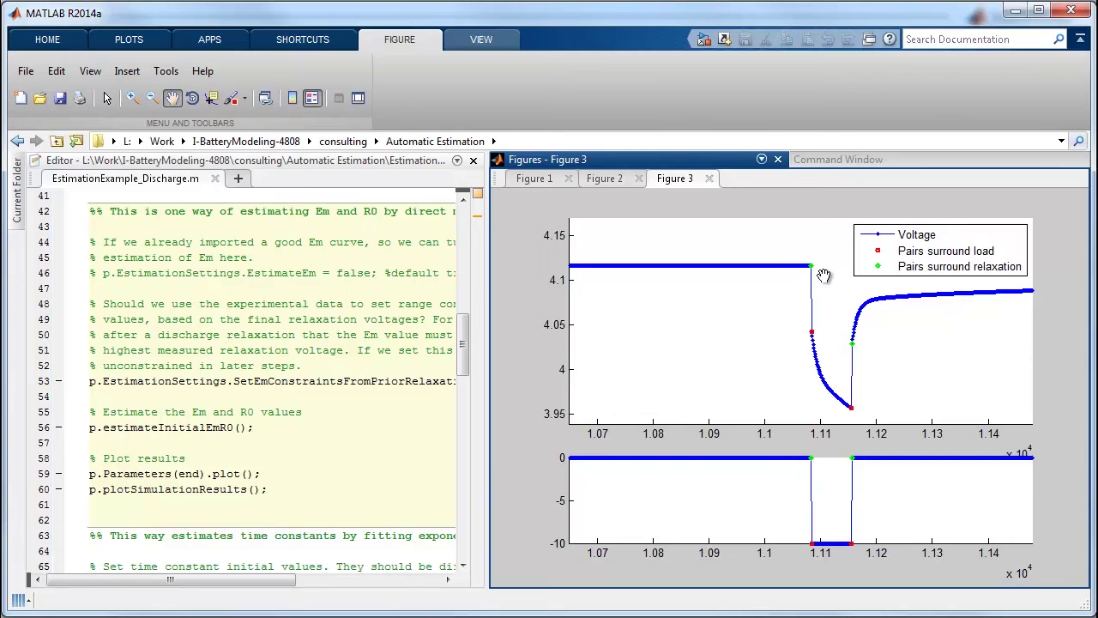
Reset Figure 3, then zoom and centre on the discharge pulse near 3750 s
left_click(133, 98)
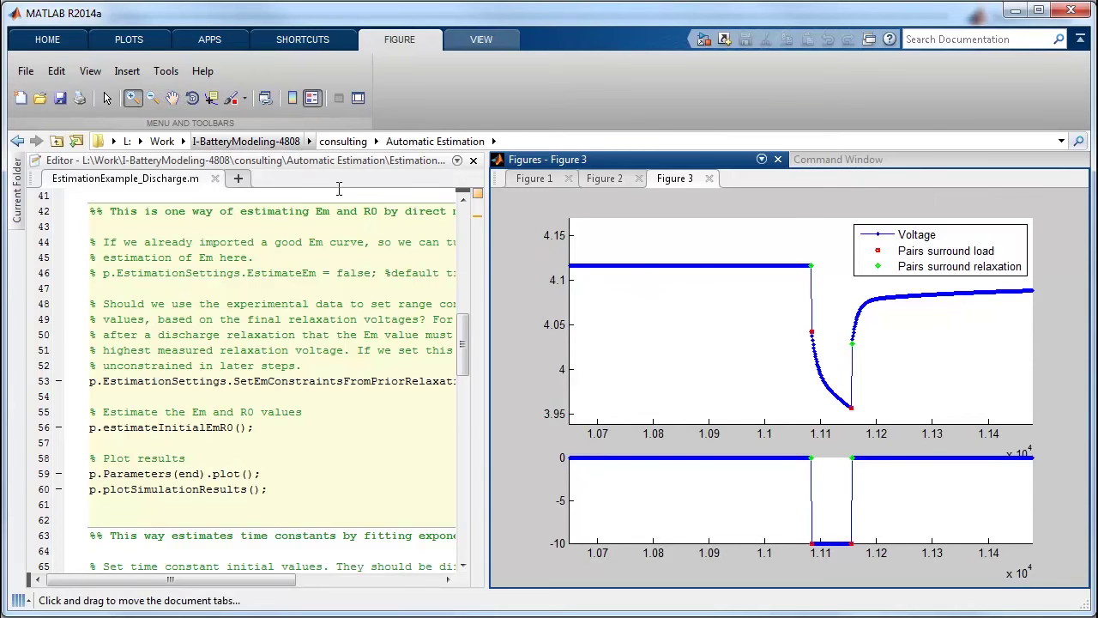
double_click(691, 304)
left_click_drag(738, 275, 713, 238)
left_click_drag(798, 243, 858, 361)
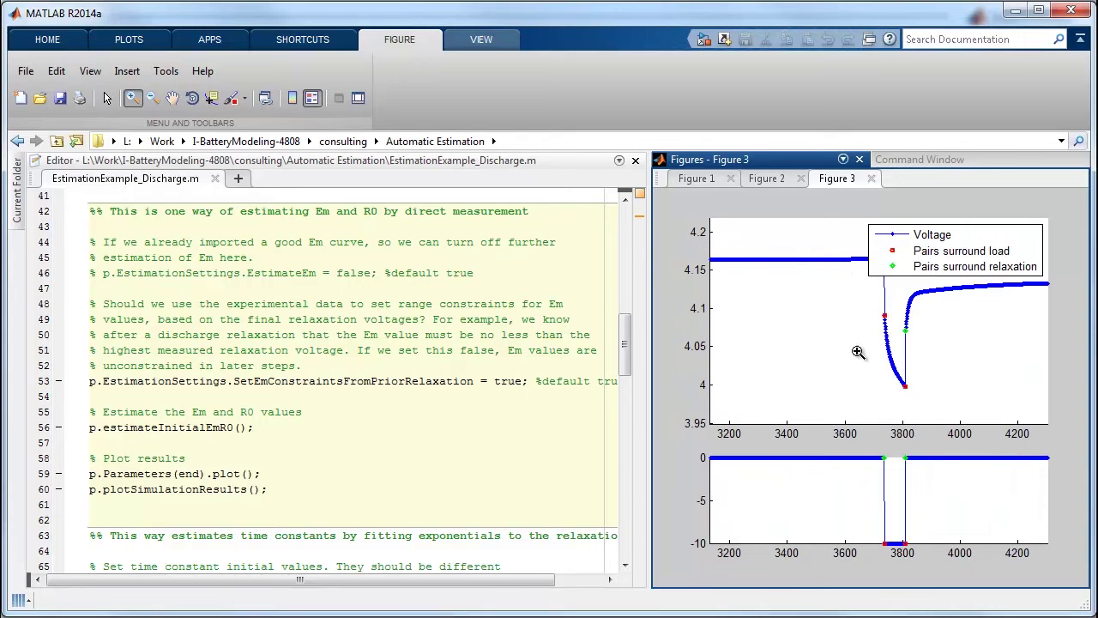
left_click_drag(847, 234, 921, 395)
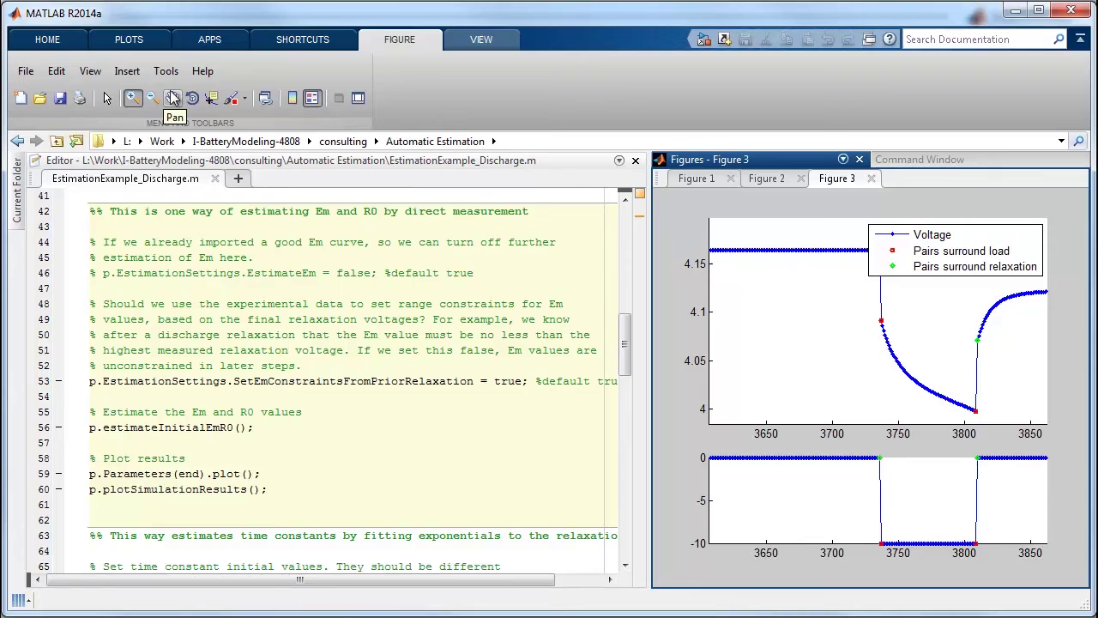
left_click(172, 98)
left_click_drag(897, 347, 789, 348)
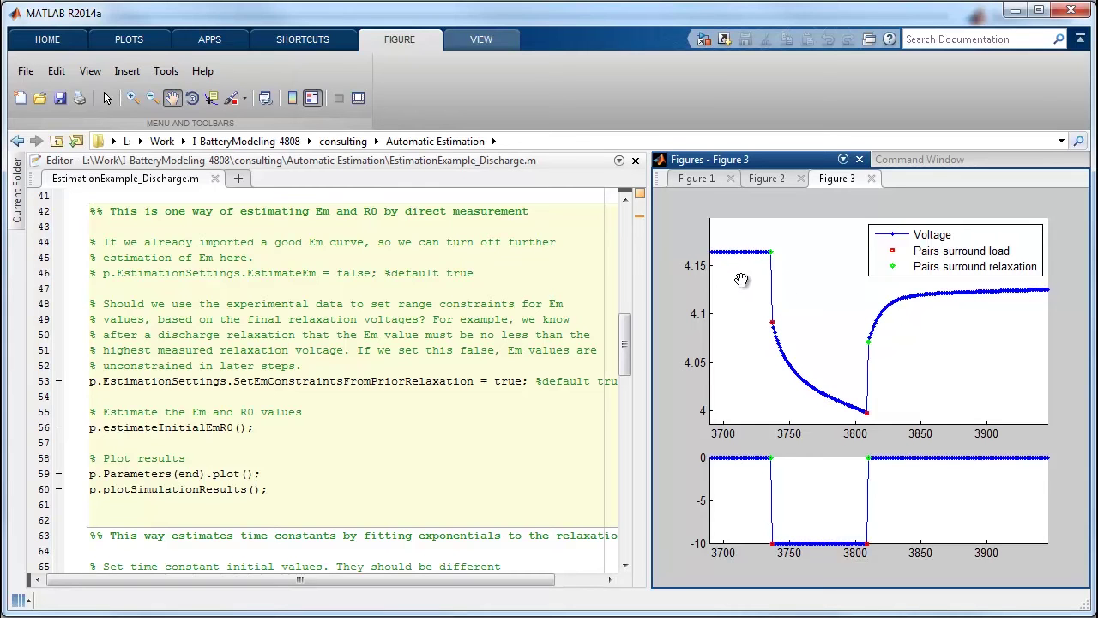
left_click_drag(743, 281, 833, 338)
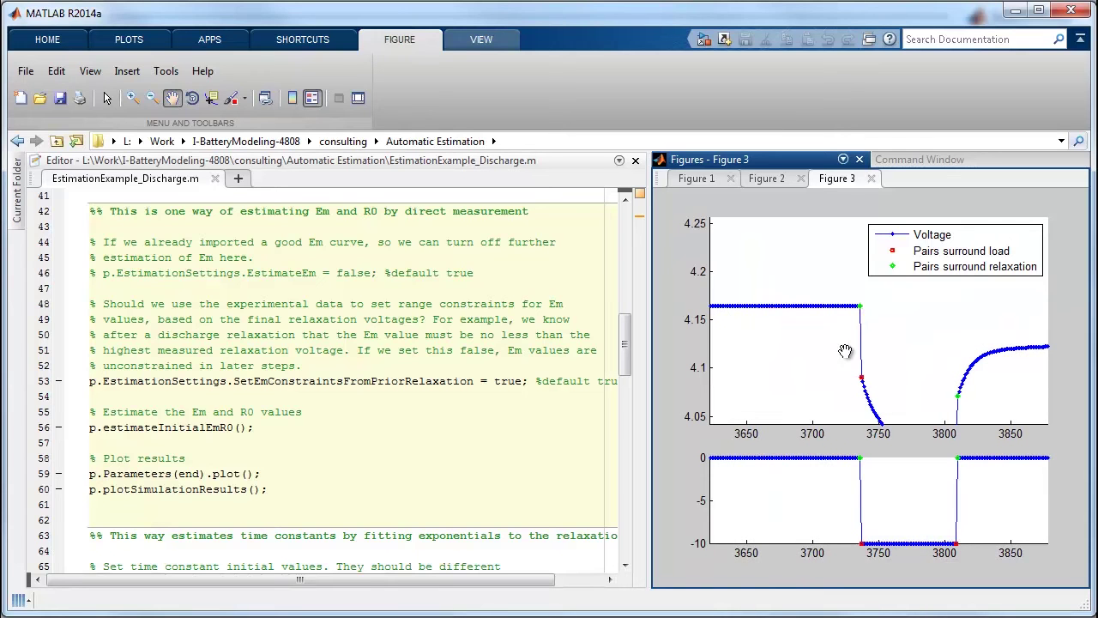
left_click_drag(812, 336, 847, 307)
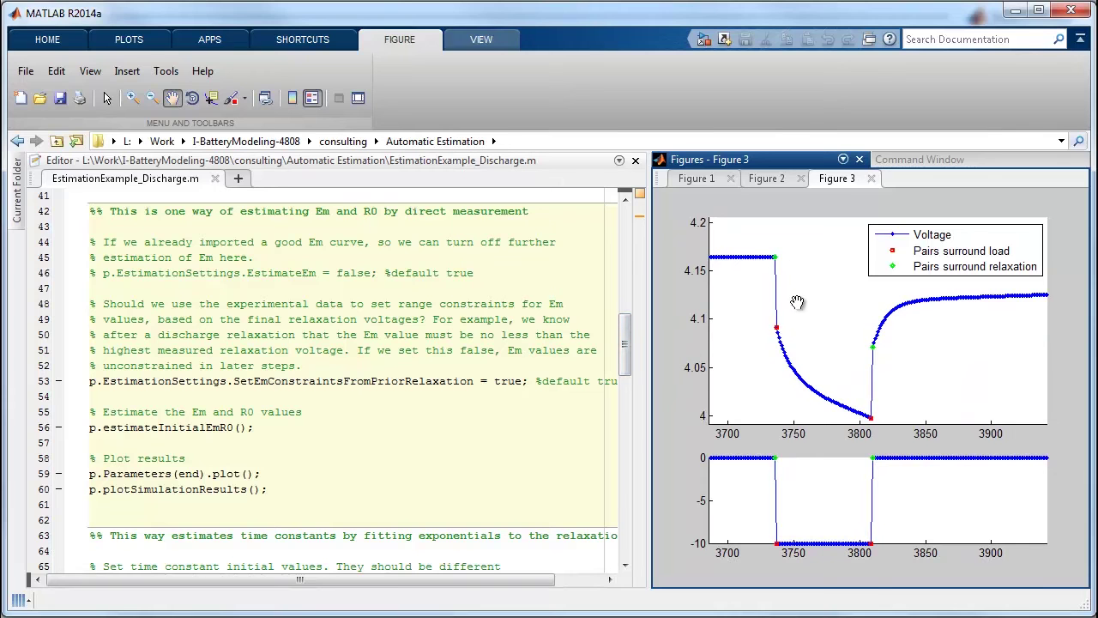
left_click_drag(798, 303, 800, 292)
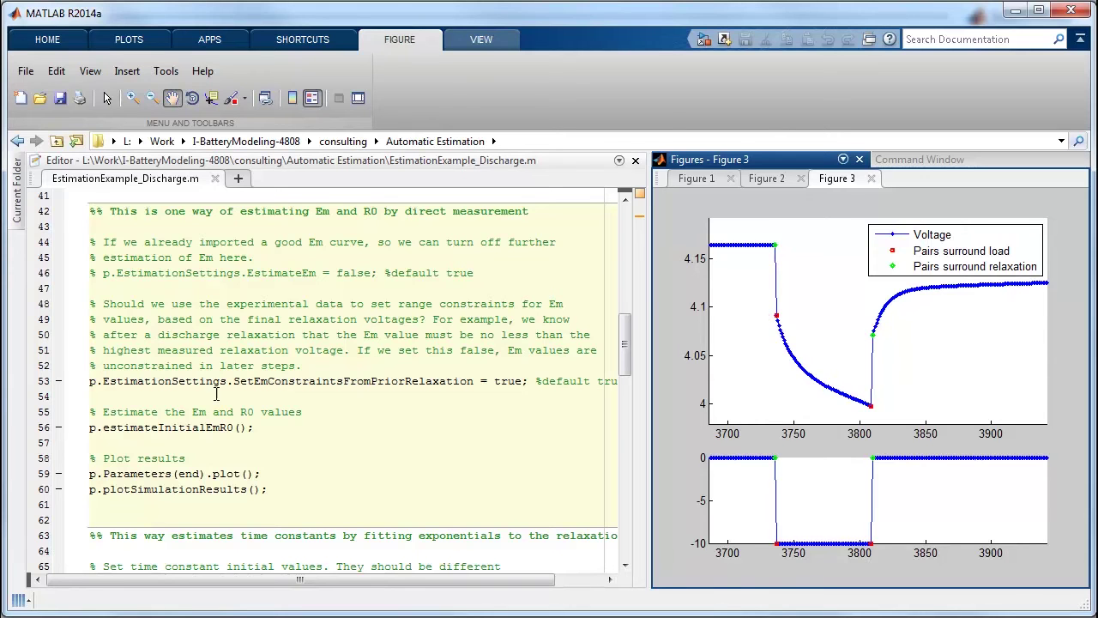
left_click(367, 401)
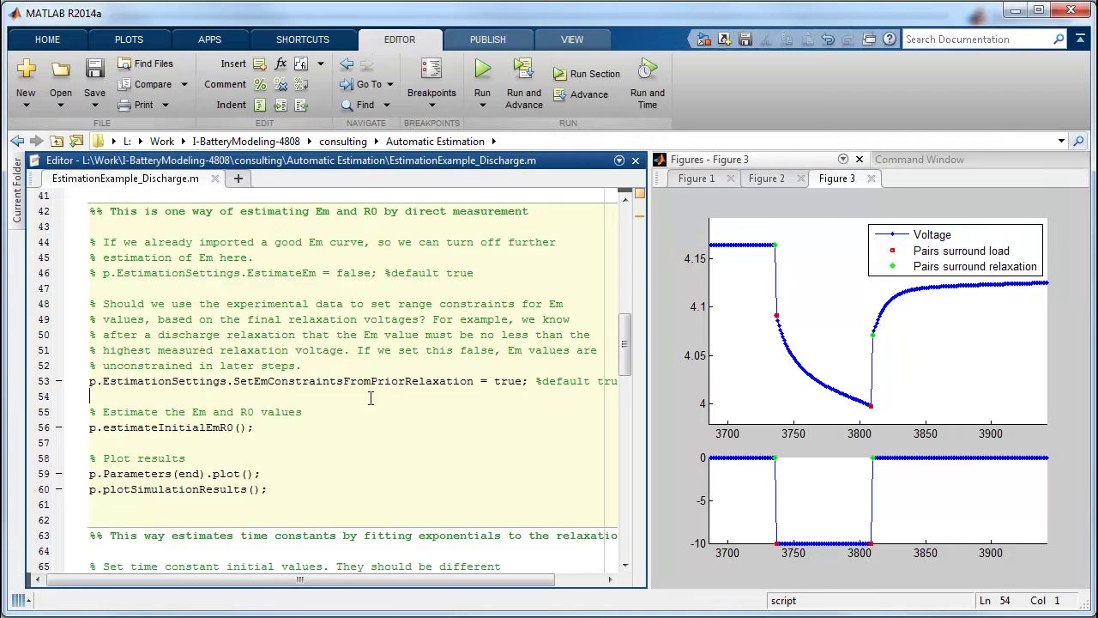
Run the Em and R0 direct-measurement estimation and resize panels to view the Parameter Tables plots
key("ctrl+Return")
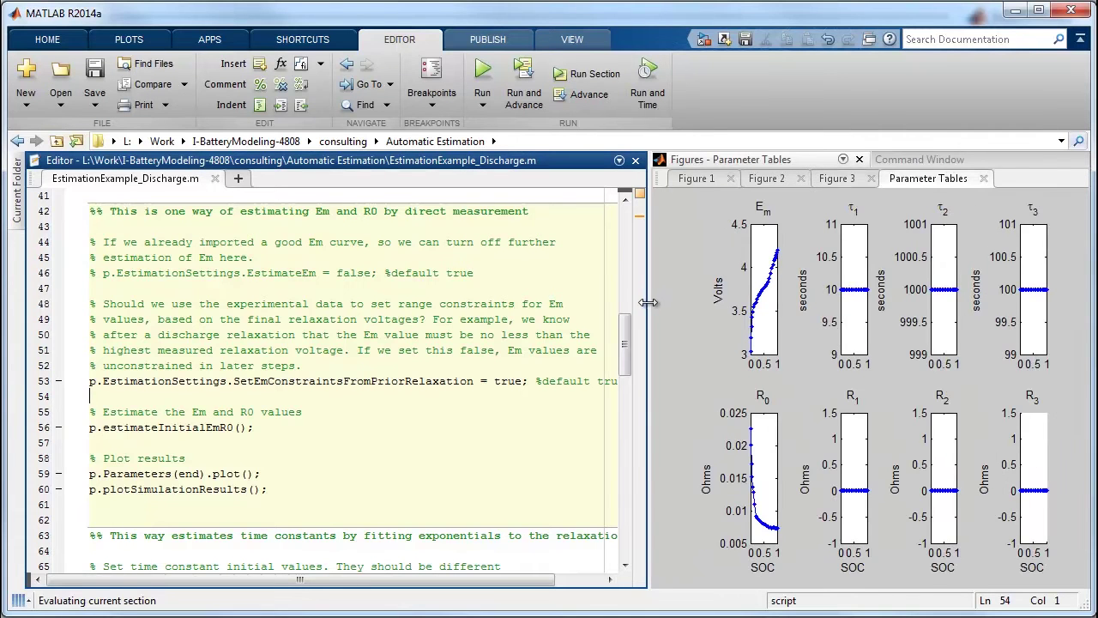
left_click_drag(648, 302, 383, 303)
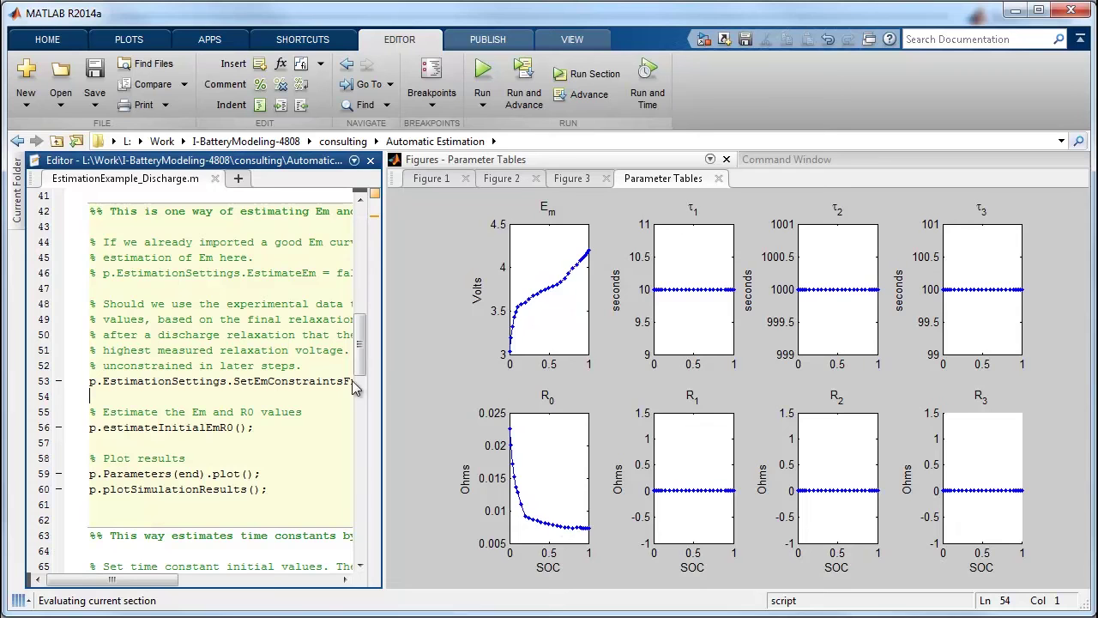
left_click_drag(383, 354, 580, 355)
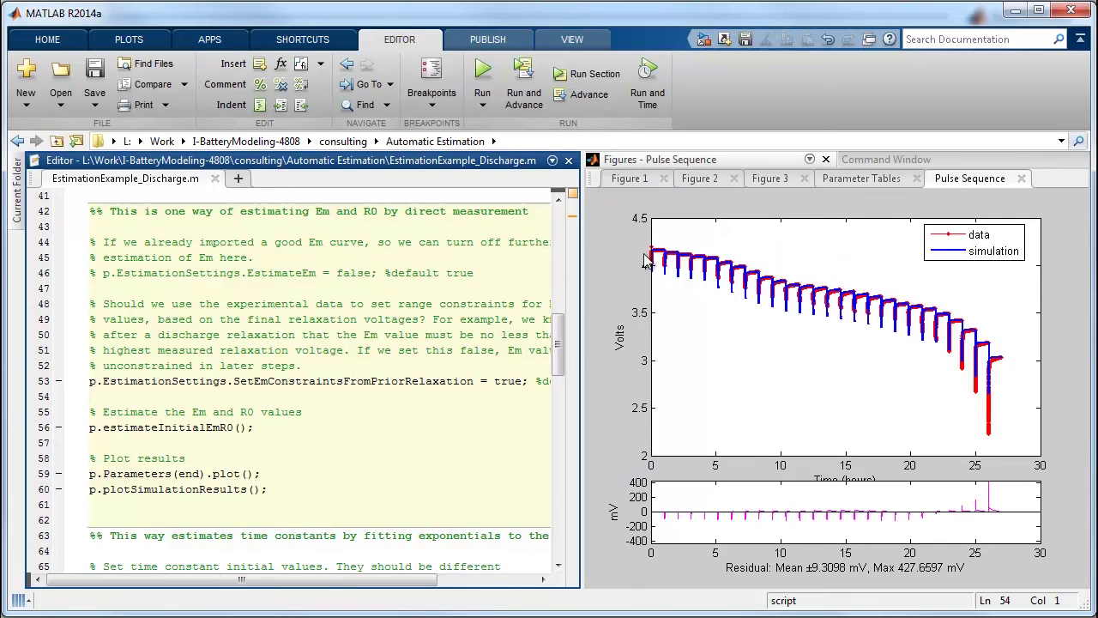
Widen the Pulse Sequence figure, zoom into the first pulse's dip and recovery, then reset the view
left_click_drag(582, 303, 394, 305)
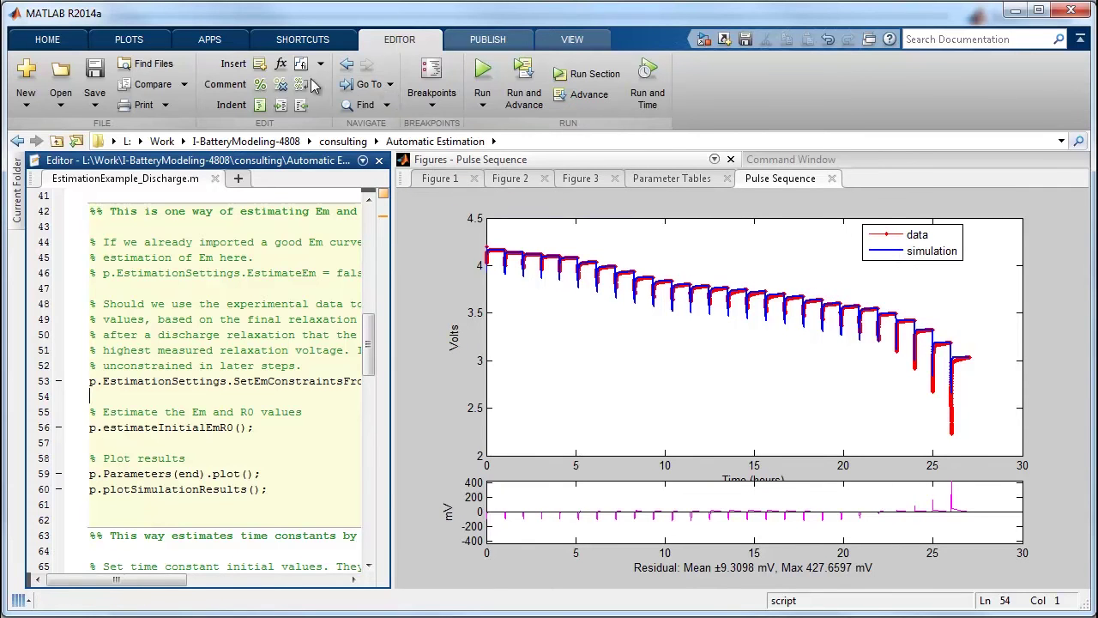
left_click(472, 215)
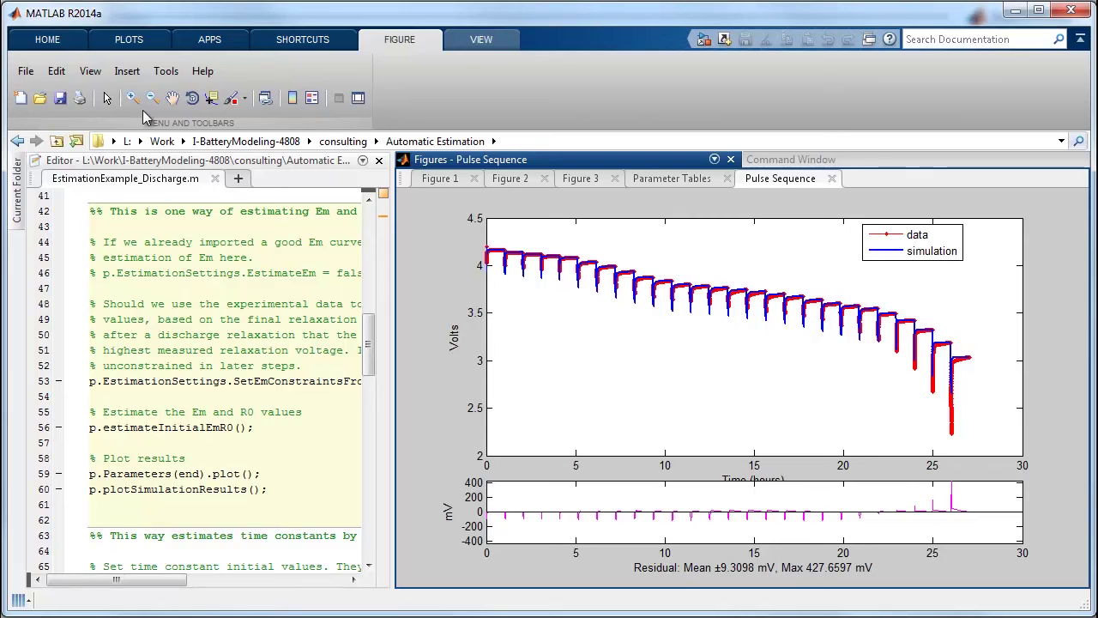
left_click(134, 100)
left_click_drag(519, 276, 477, 233)
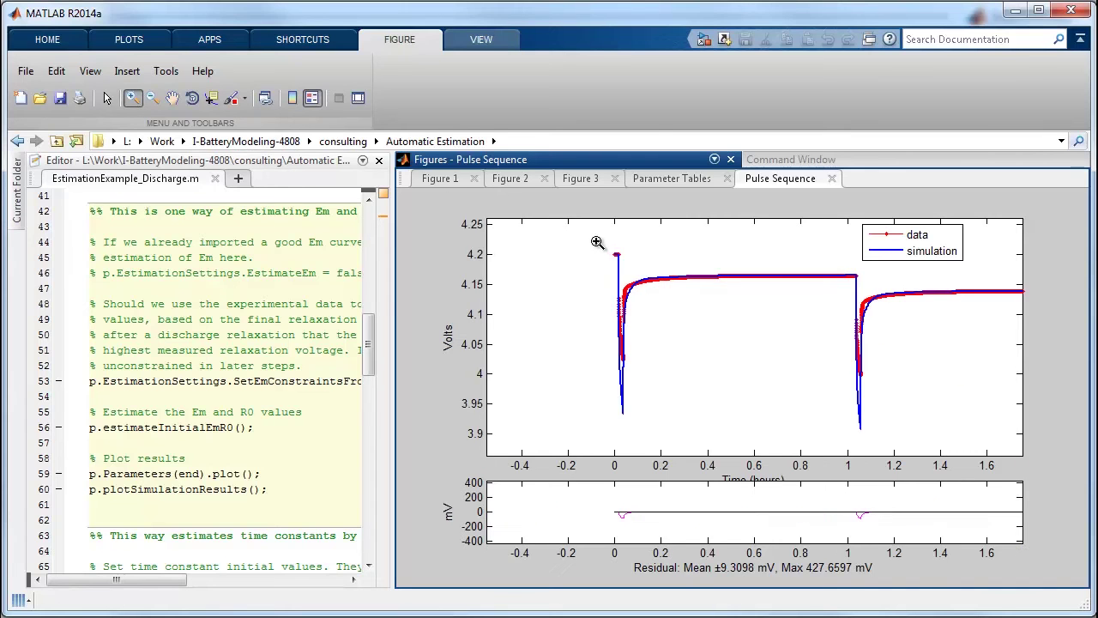
left_click_drag(636, 261, 886, 430)
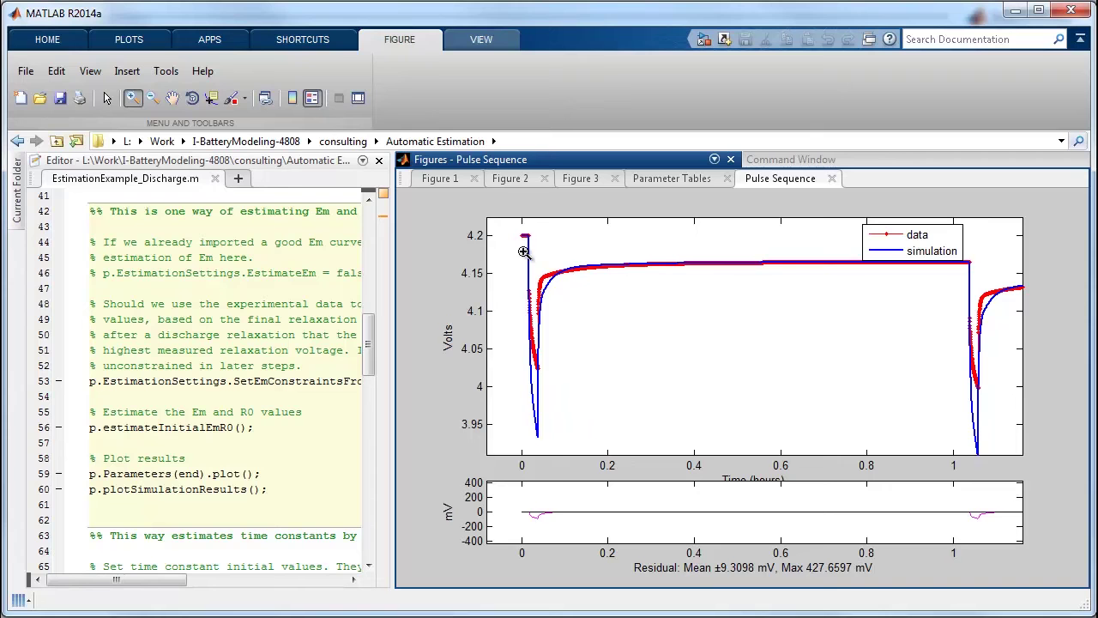
left_click_drag(515, 227, 578, 315)
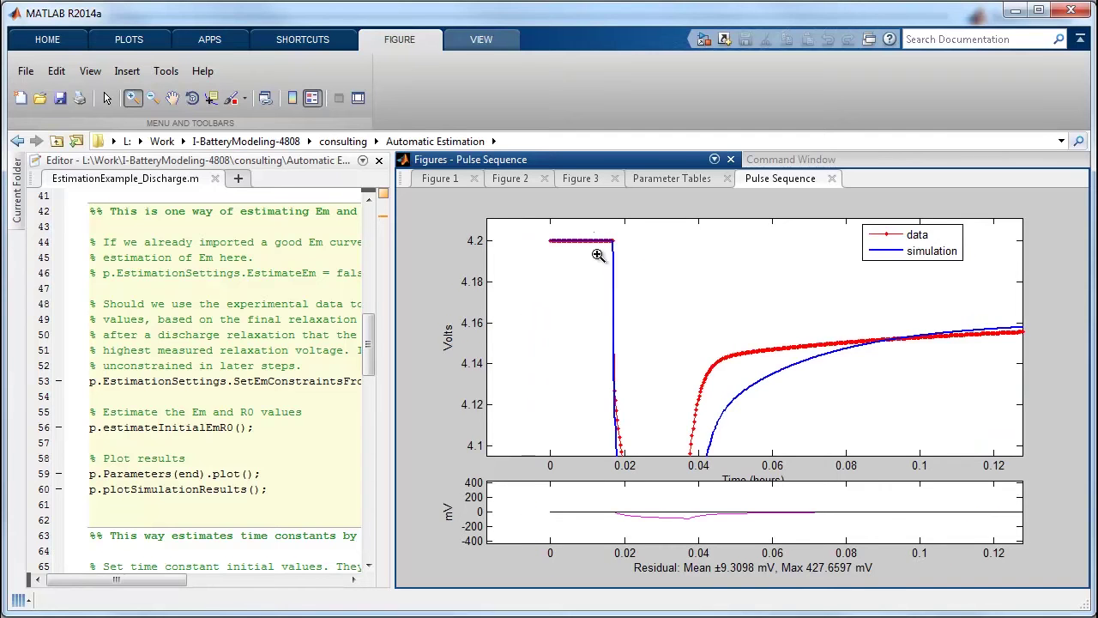
left_click_drag(595, 233, 726, 406)
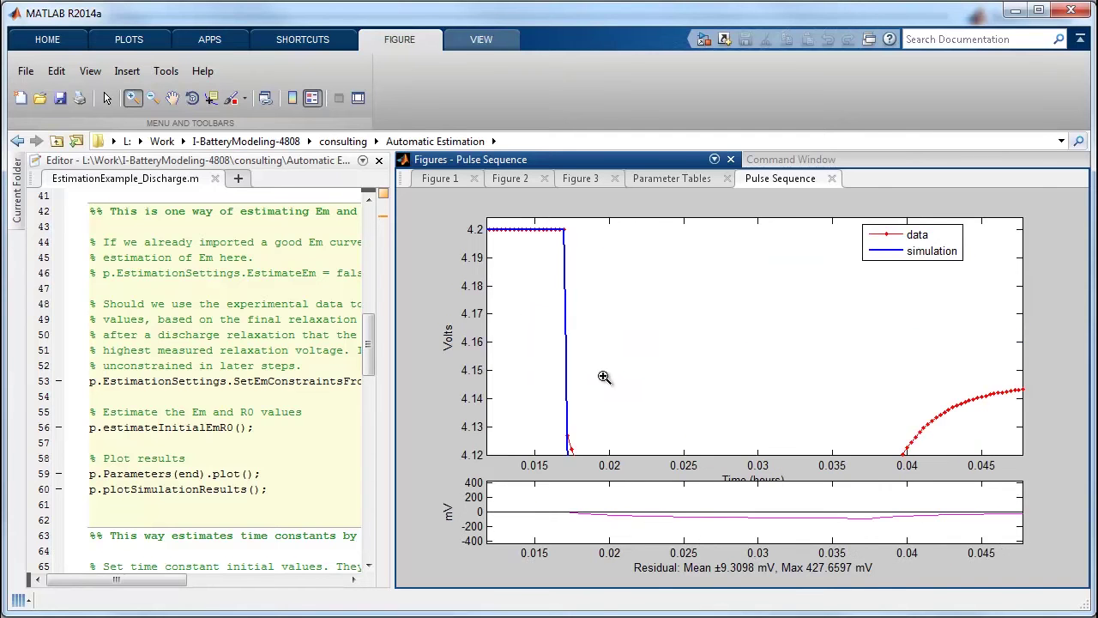
double_click(536, 326)
Scroll down and run the time-constant estimation section of the script
left_click(234, 273)
scroll(289, 386, "down", 6)
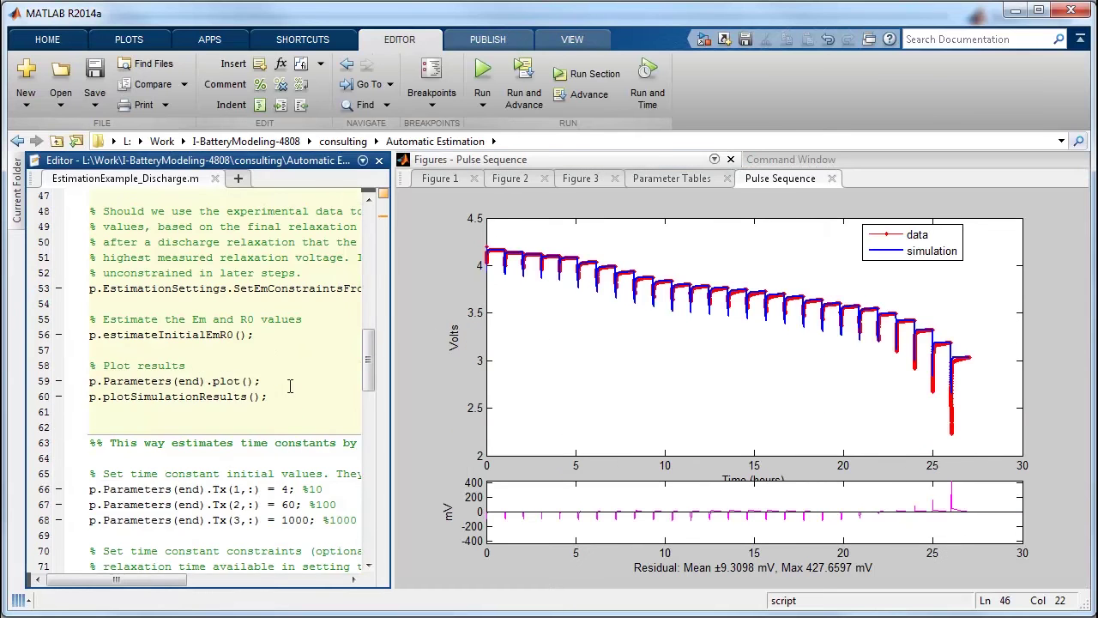
scroll(300, 369, "down", 1)
left_click_drag(392, 301, 644, 300)
left_click(488, 319)
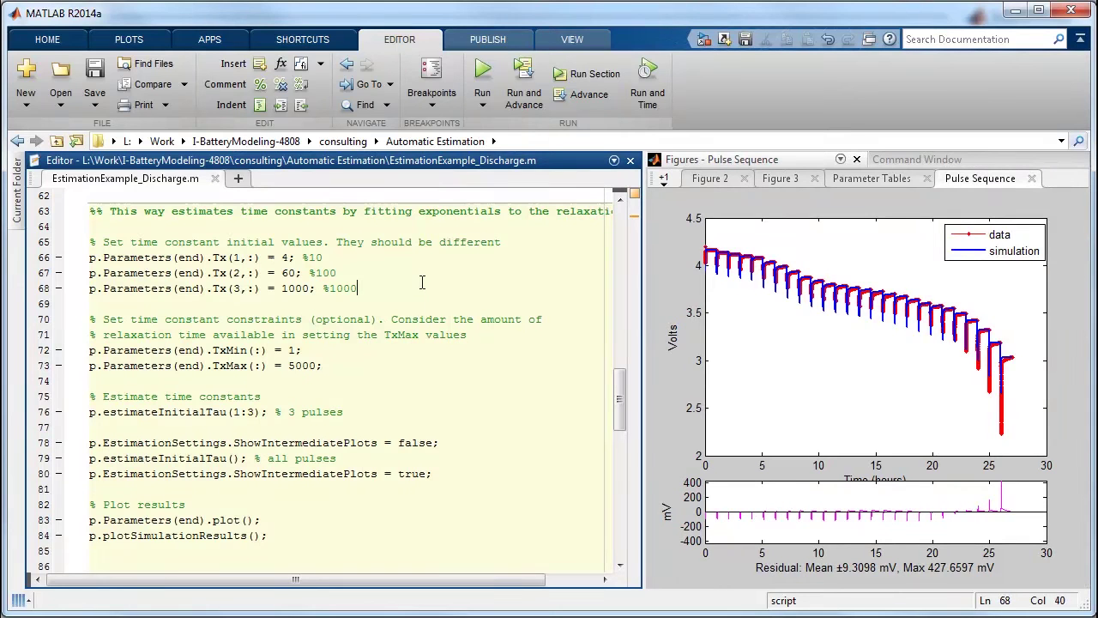
key("ctrl+Return")
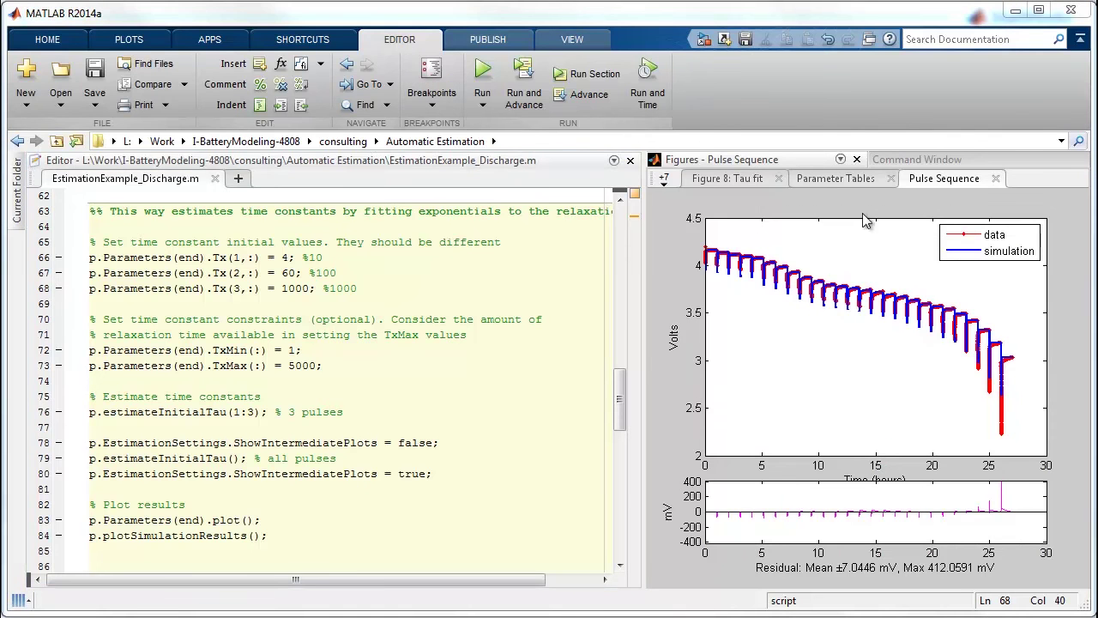
Zoom into the first pulses of the Pulse Sequence fit, then restore the full 0–30 h view
left_click(798, 195)
left_click(133, 98)
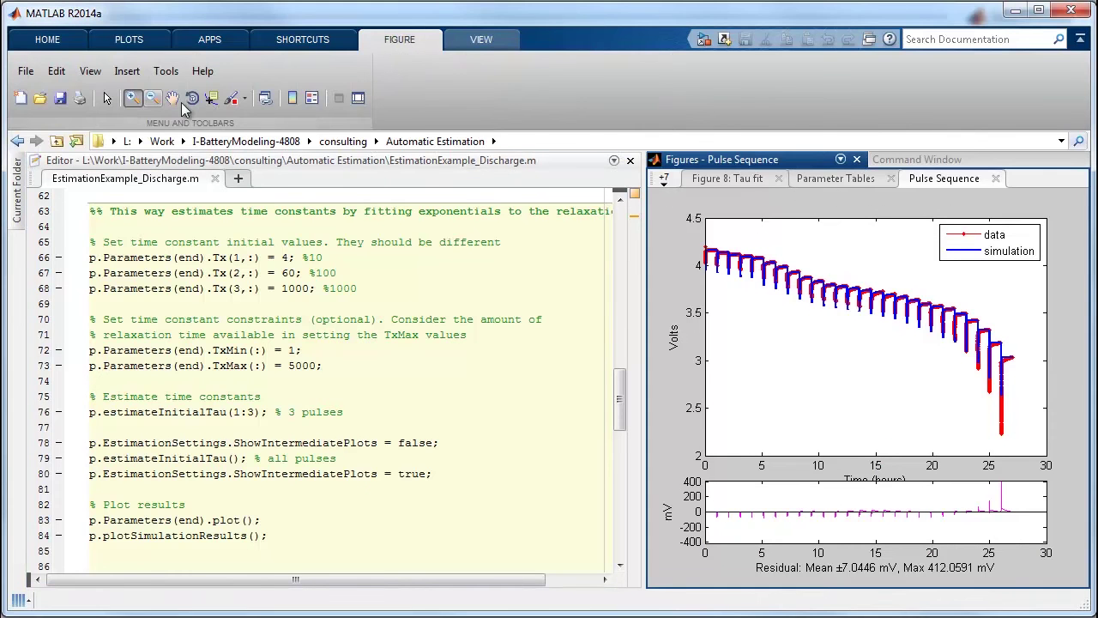
left_click_drag(705, 242, 722, 280)
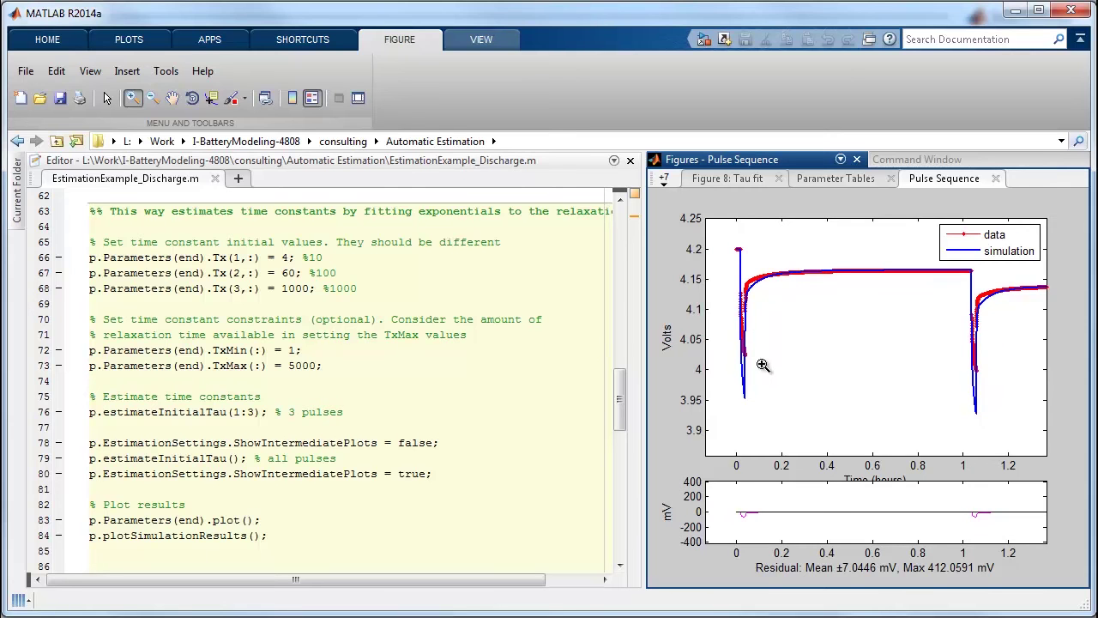
double_click(760, 240)
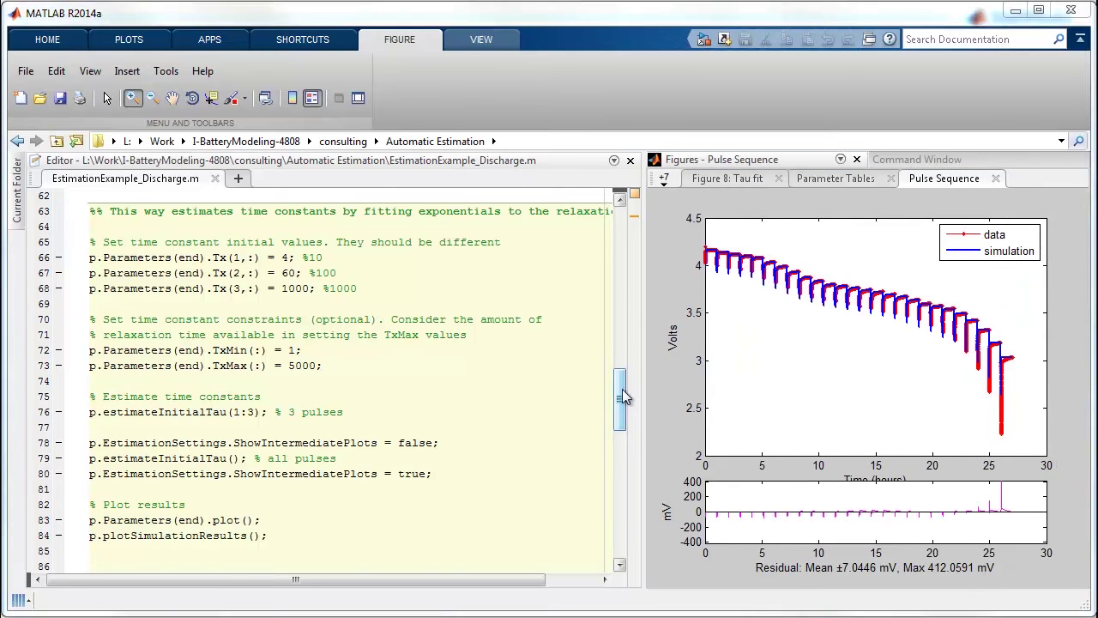
left_click_drag(622, 389, 625, 453)
Run the linear-system Em, R0 and Rx estimation, then review Figure 11 and the Parameter Tables
left_click(442, 346)
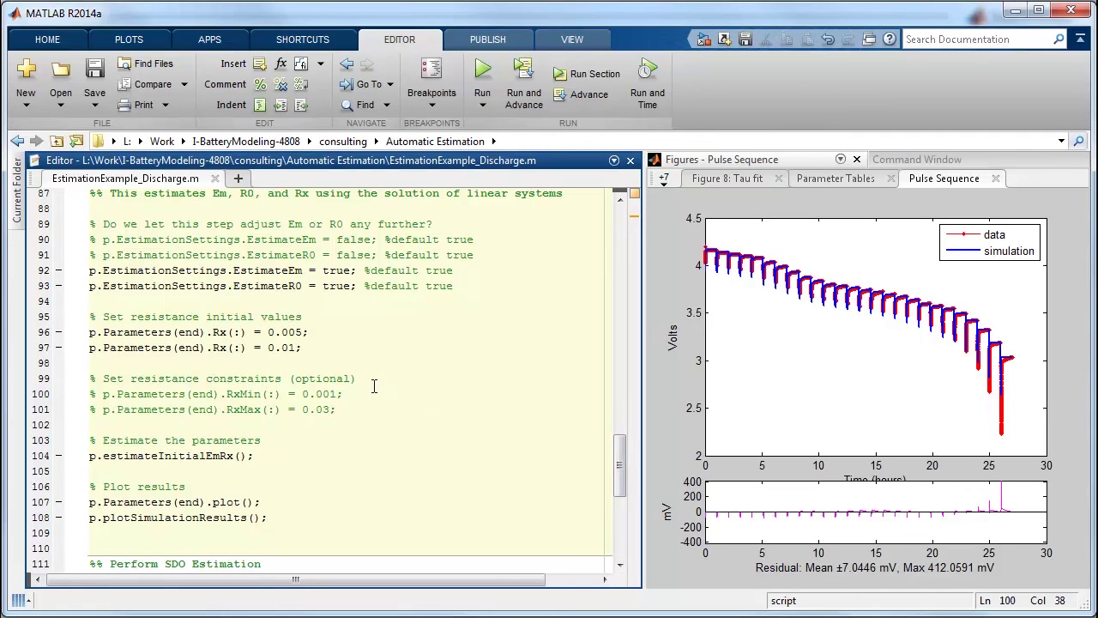
key("ctrl+Return")
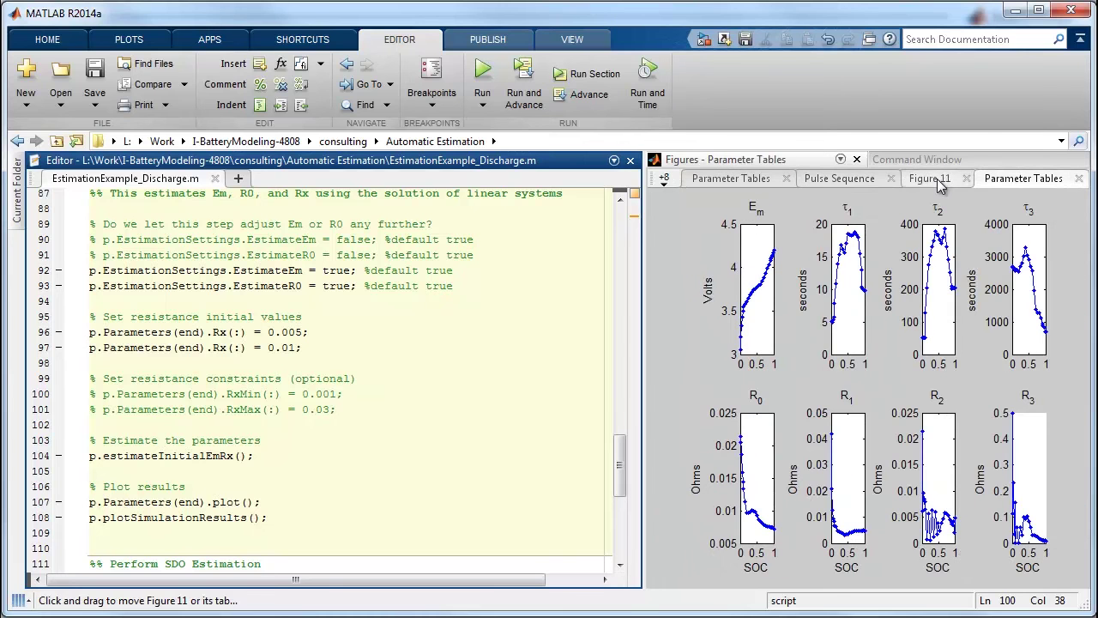
left_click(935, 178)
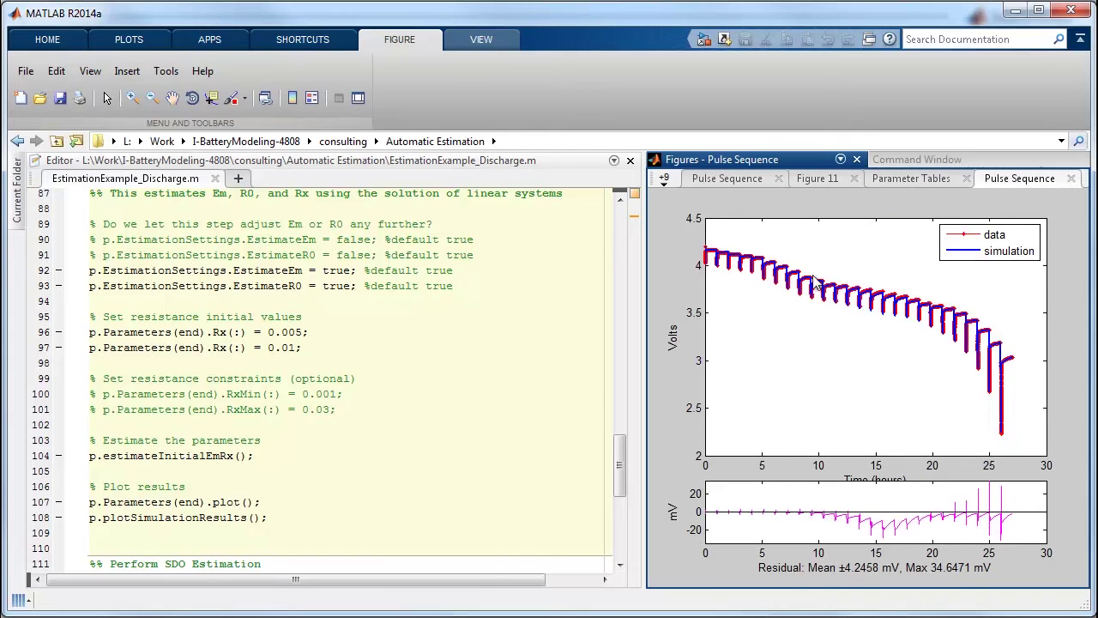
left_click(911, 178)
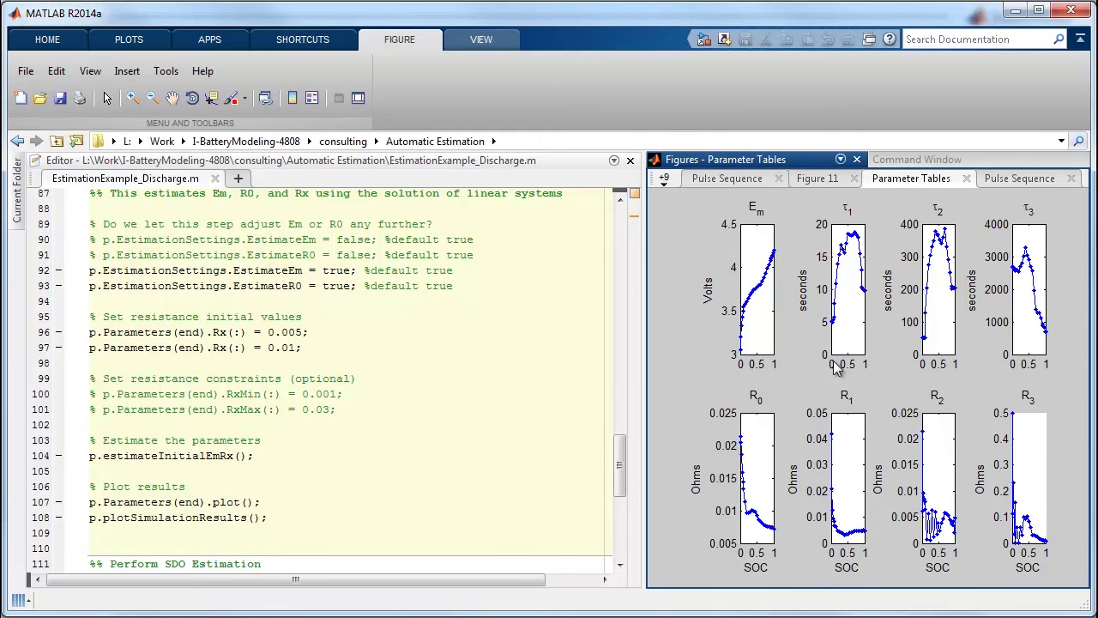
Zoom the Pulse Sequence plot onto the pulse near 10.4 h, then reset and frame 10–13.5 h
left_click(1021, 179)
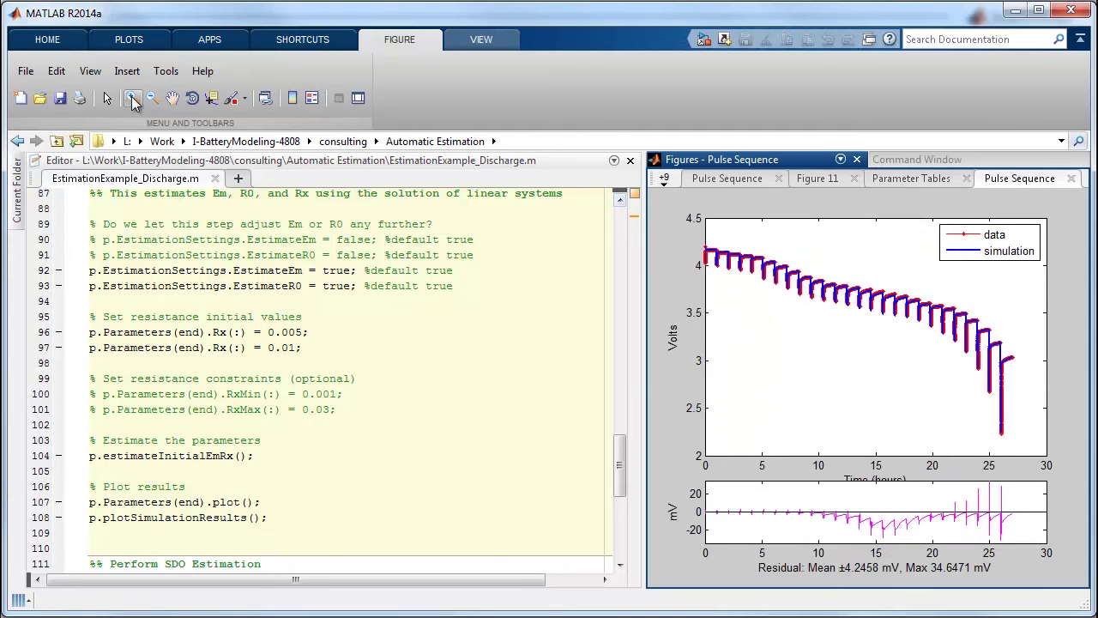
left_click(133, 98)
left_click_drag(810, 269, 863, 323)
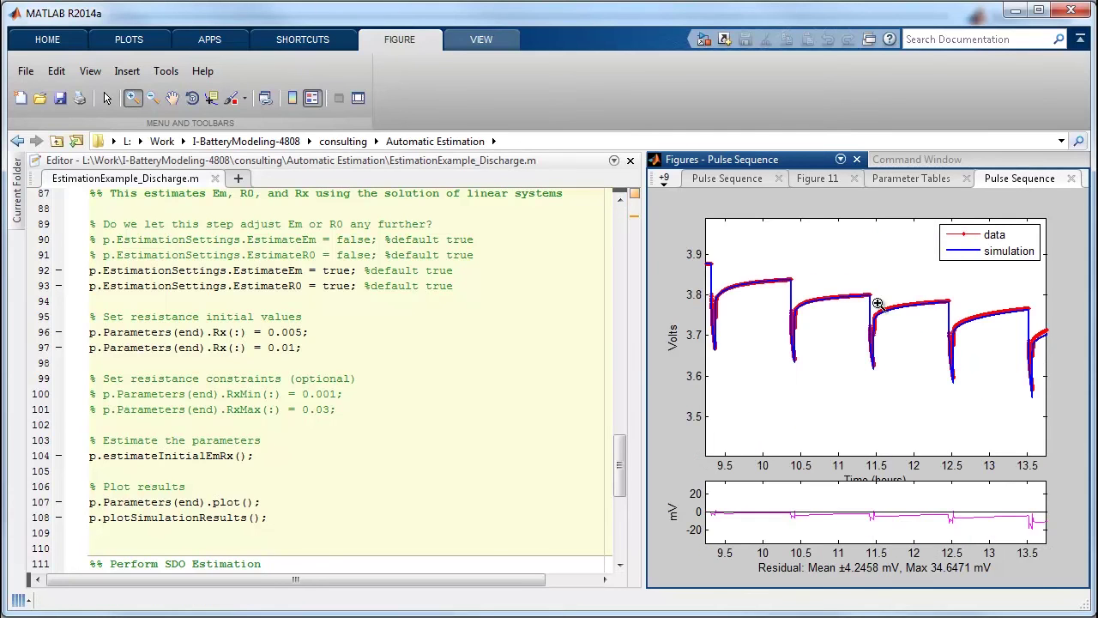
left_click_drag(763, 253, 896, 400)
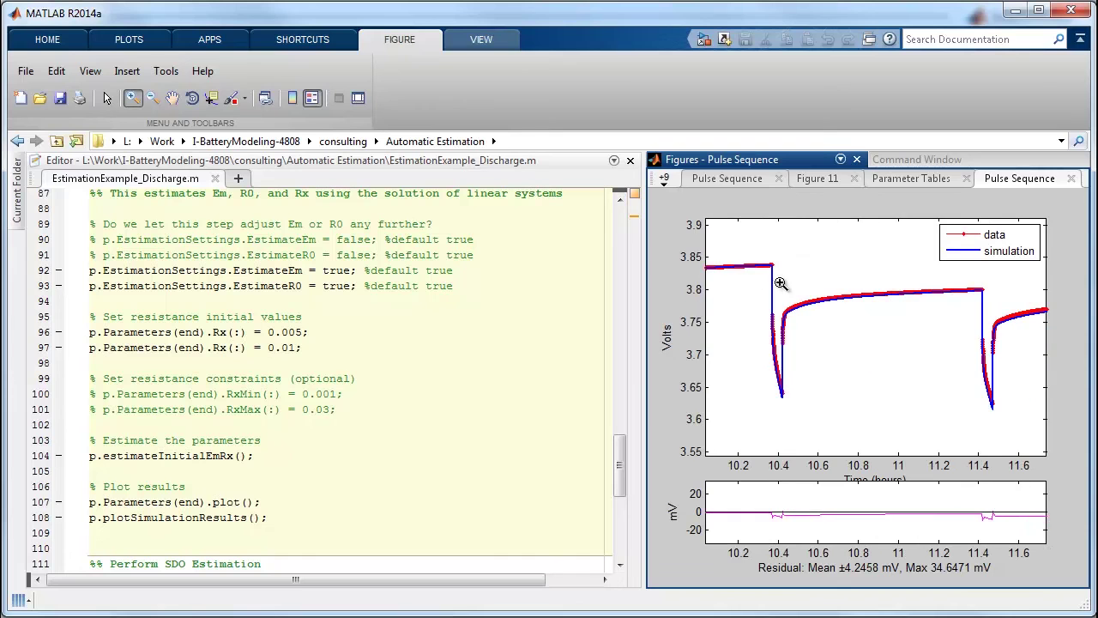
left_click_drag(755, 251, 821, 431)
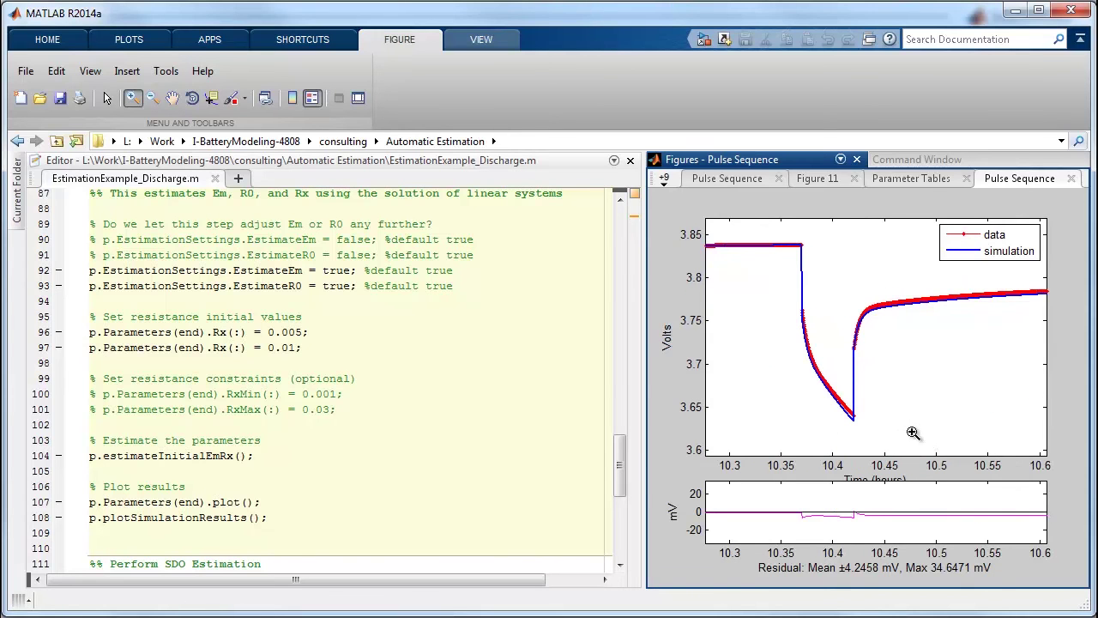
left_click(795, 235)
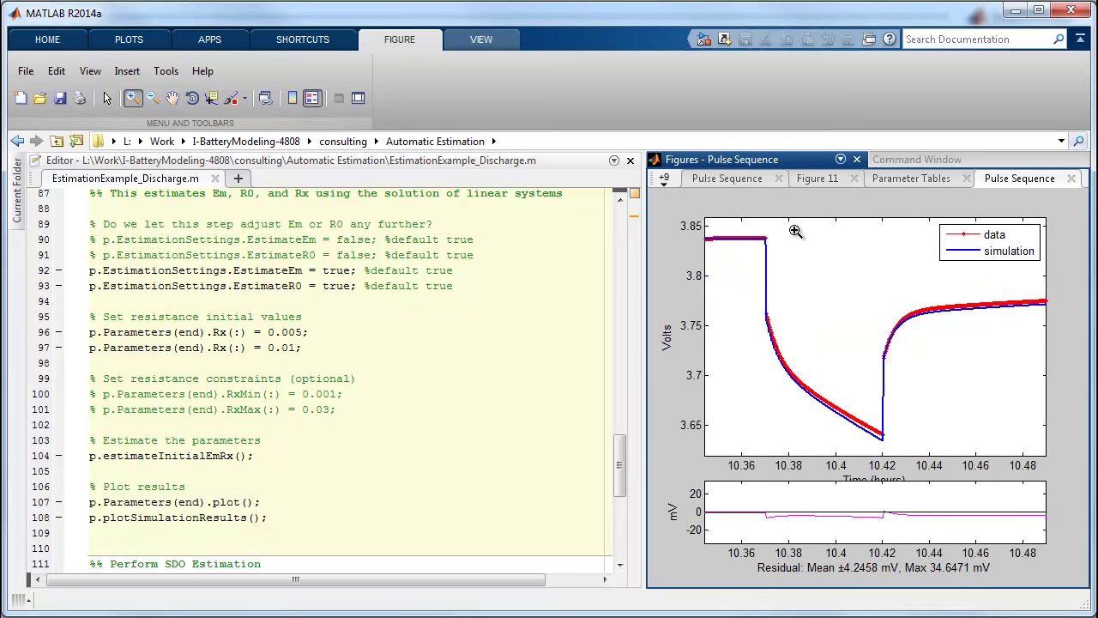
double_click(850, 302)
left_click_drag(814, 268, 848, 318)
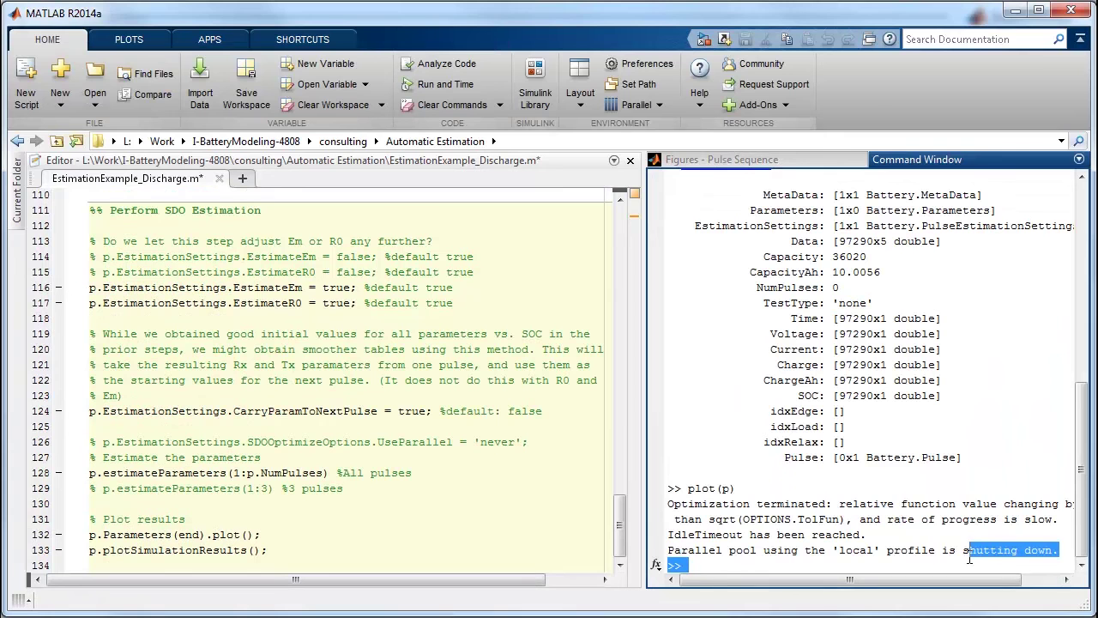
Run 'close all; clc' in the Command Window, then run the SDO Estimation section
type("close all; cl")
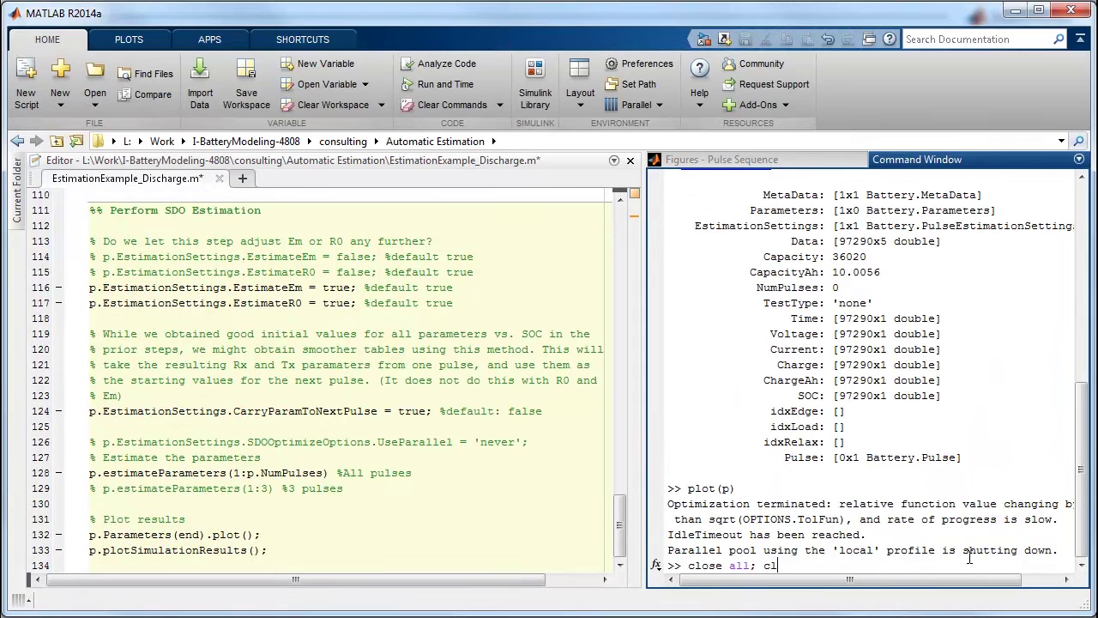
type("c")
key("Return")
left_click(347, 224)
key("ctrl+Return")
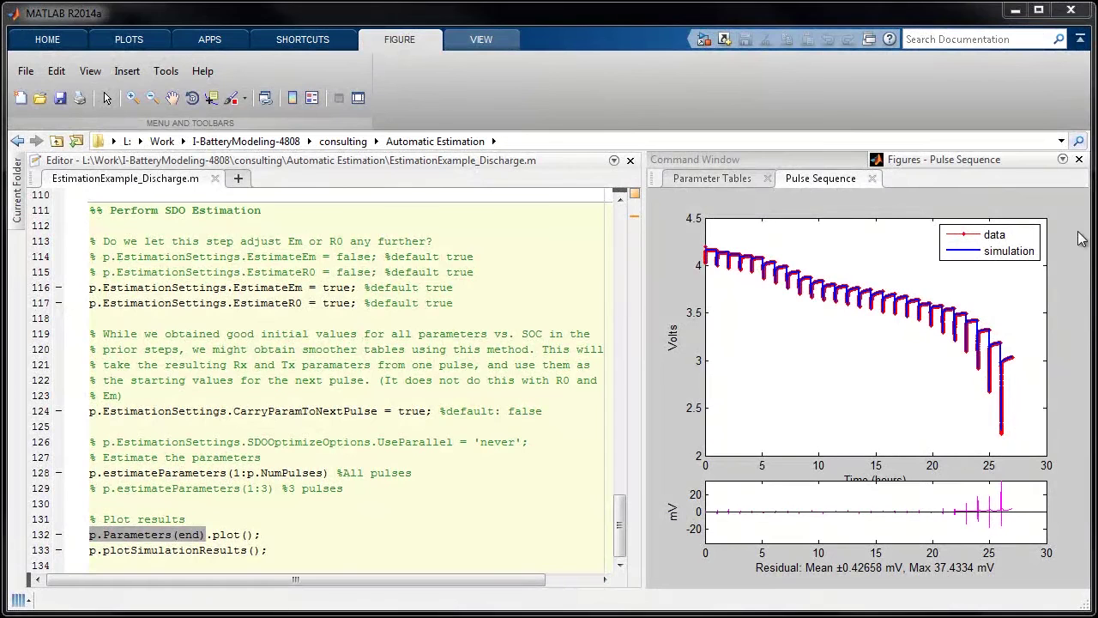
Maximize the figures and zoom into the voltage pulse near 5.1 hours
left_click(1063, 159)
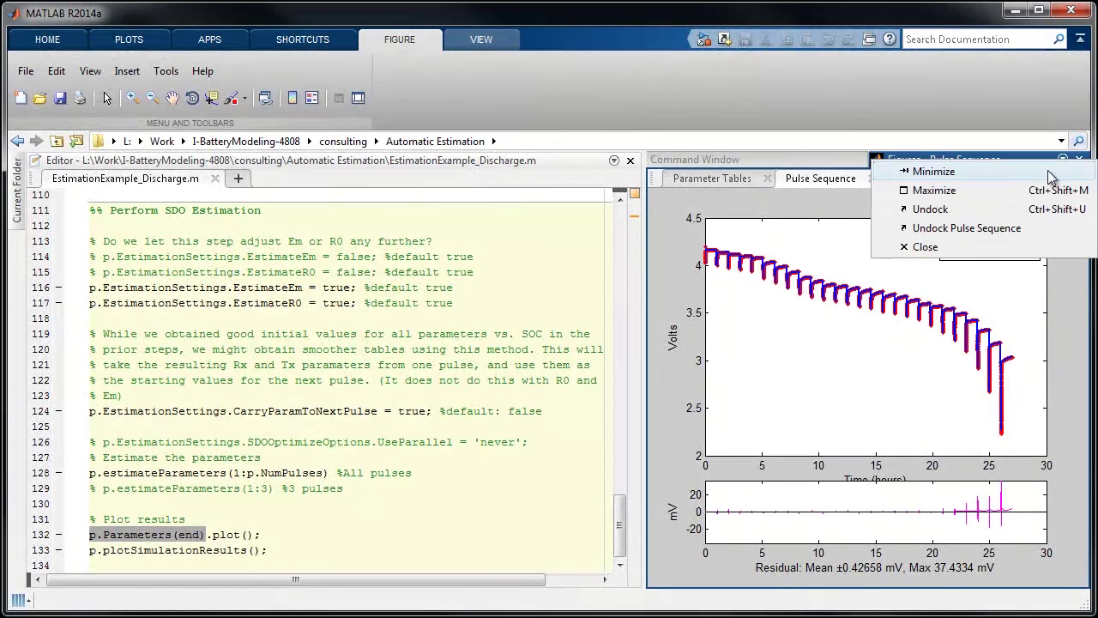
left_click(947, 190)
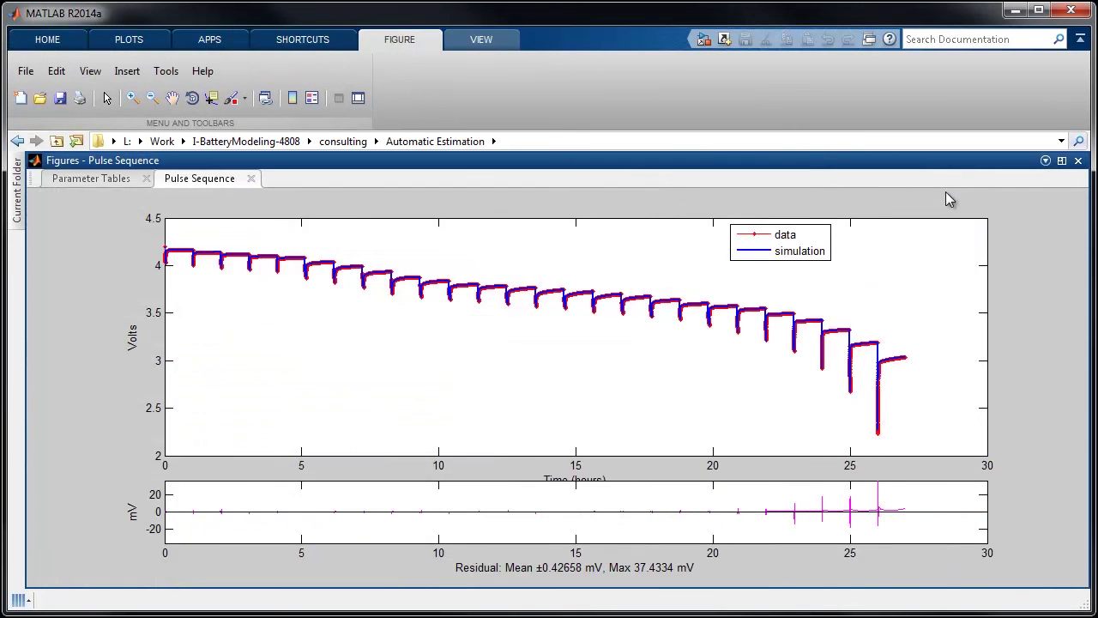
left_click(133, 98)
left_click_drag(290, 244, 344, 293)
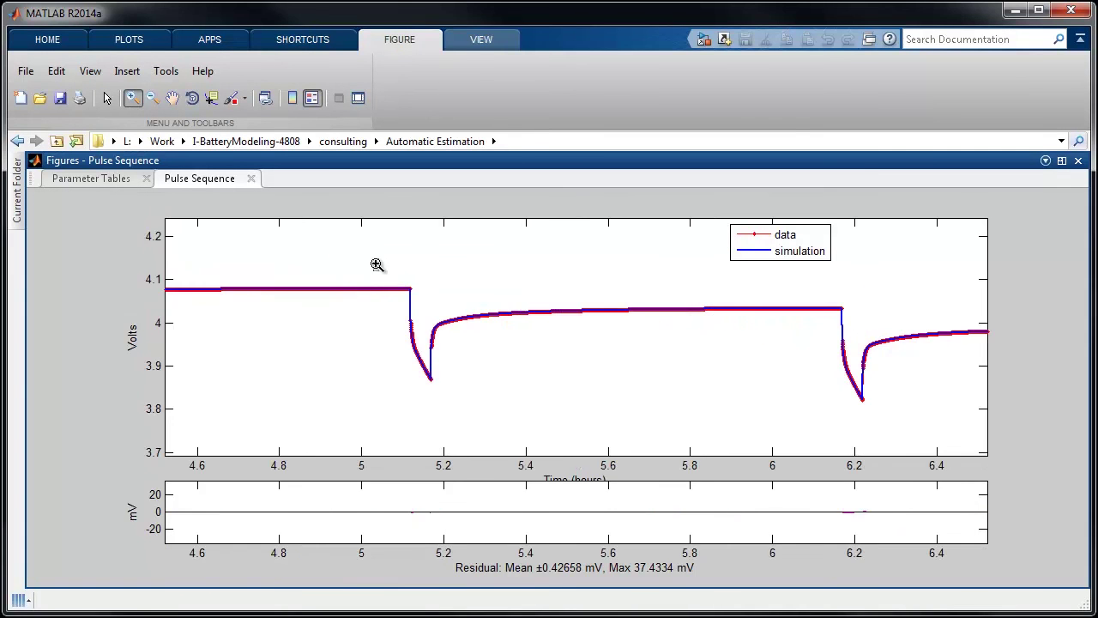
left_click_drag(372, 258, 476, 410)
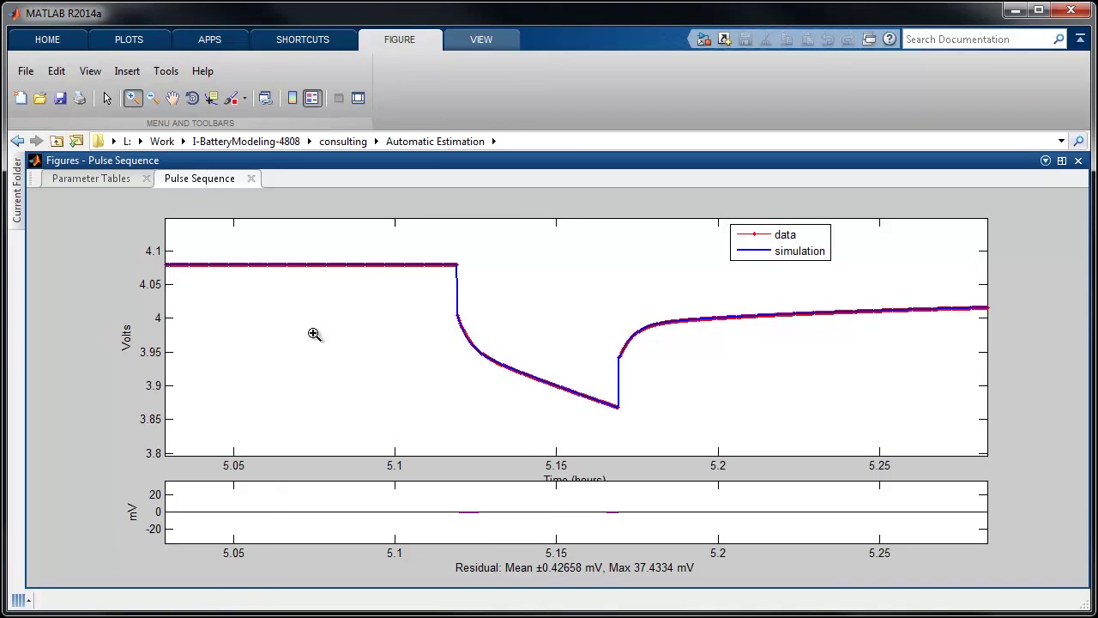
Vertically zoom the residual plot to millivolt detail, then show the final Parameter Tables
right_click(607, 505)
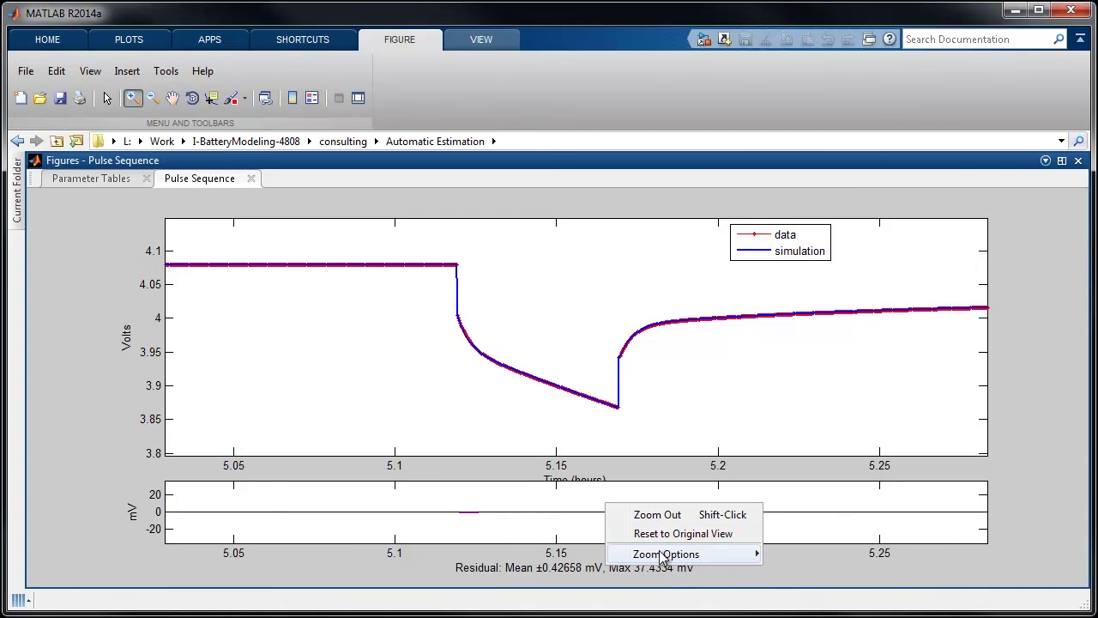
mouse_move(674, 555)
left_click(801, 588)
left_click_drag(546, 503, 529, 529)
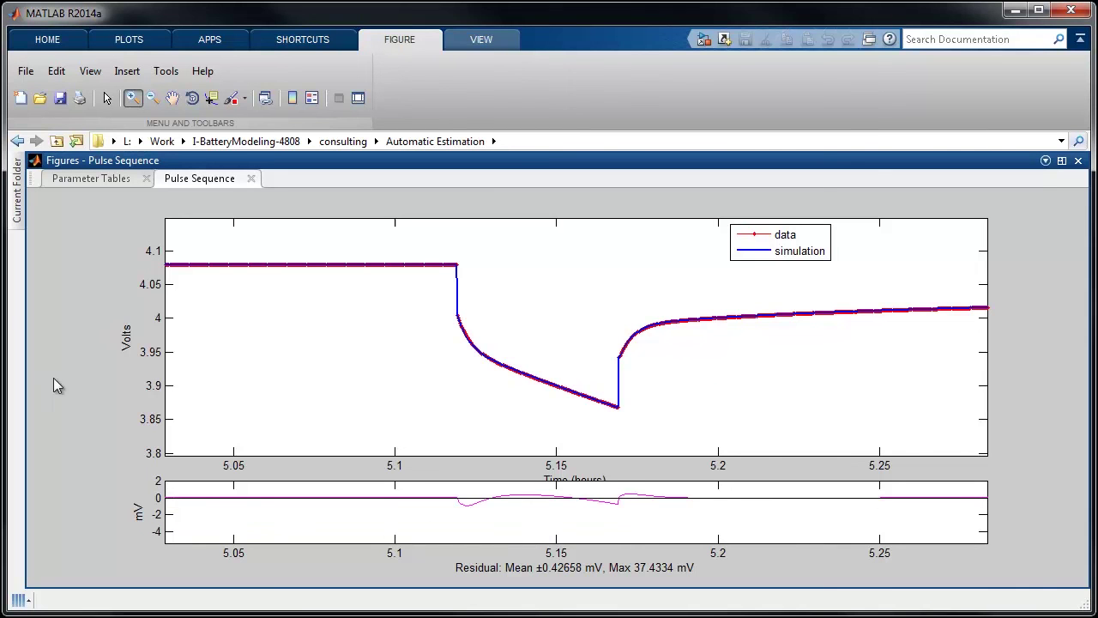
left_click(84, 177)
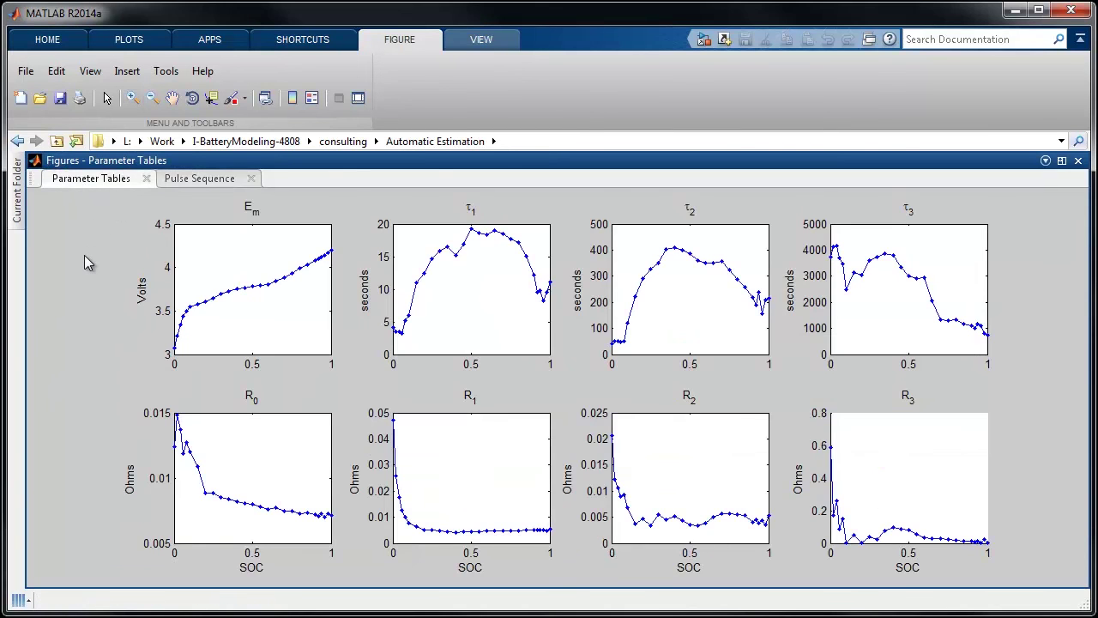